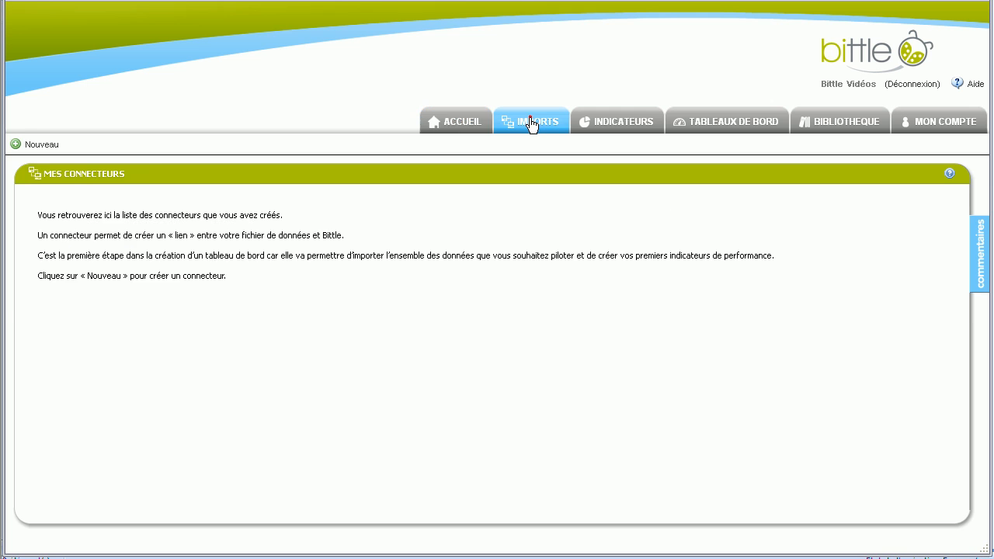
Create a new Excel connector named "Rapport des ventes".
left_click(54, 146)
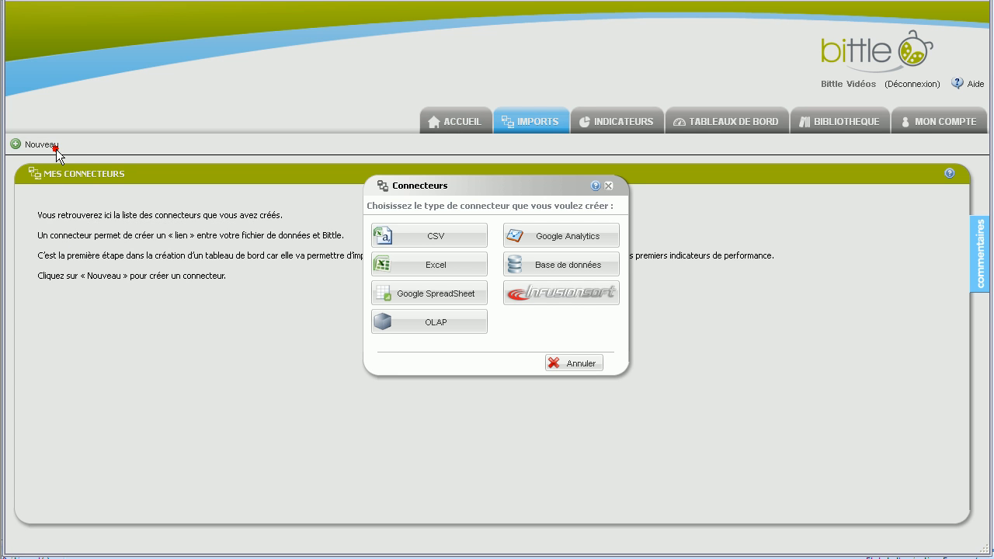
left_click(455, 267)
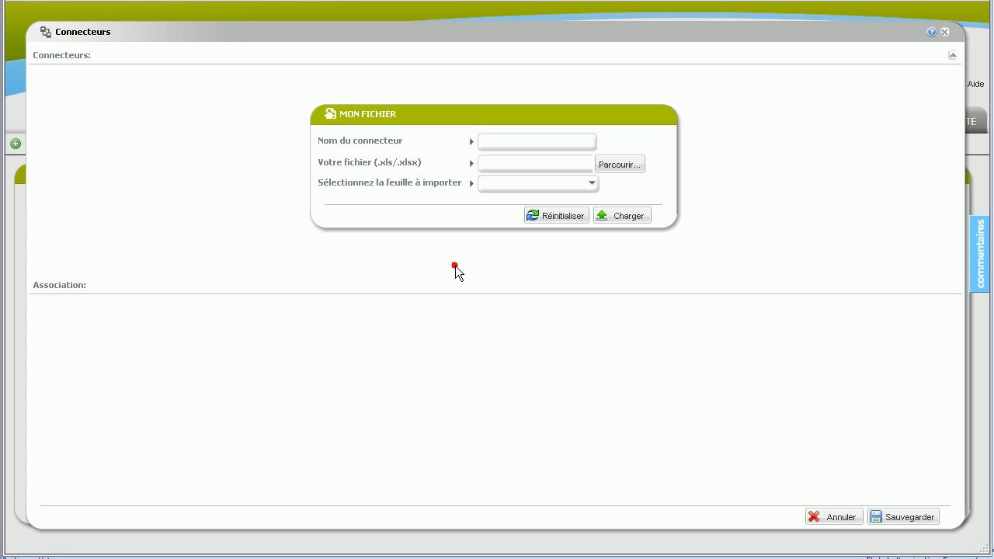
left_click(506, 144)
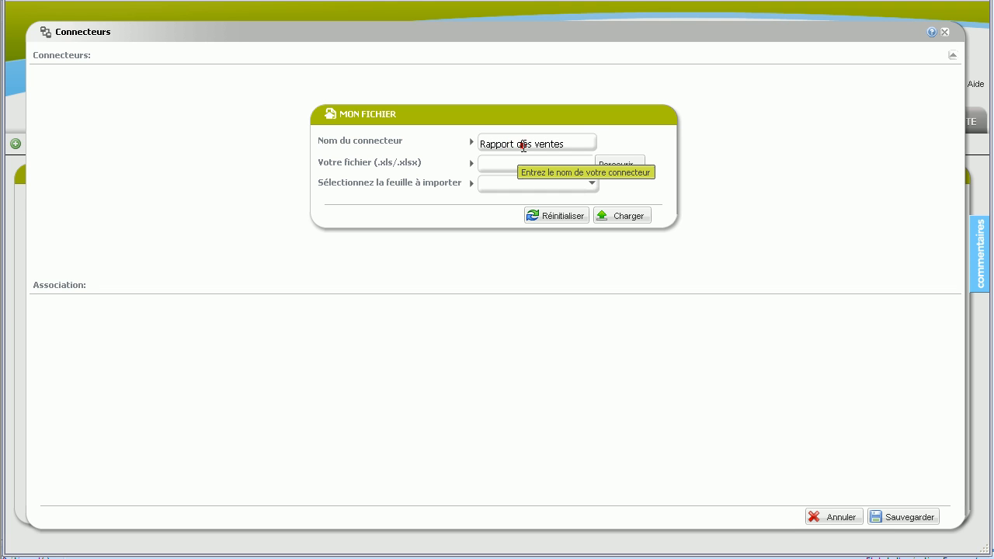
Choose Rapport_Ventes.xls from the Démonstration folder as the connector's source file.
left_click(616, 165)
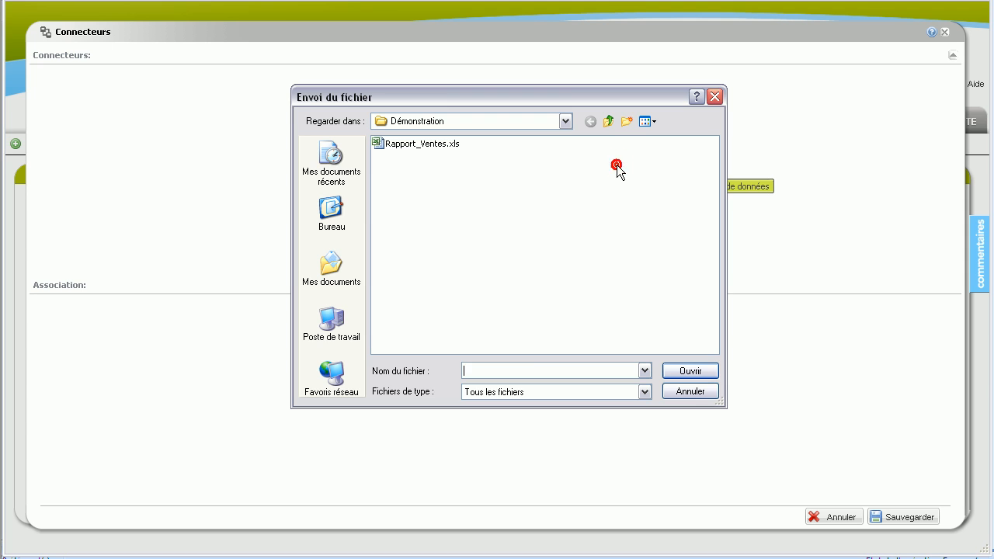
left_click(443, 145)
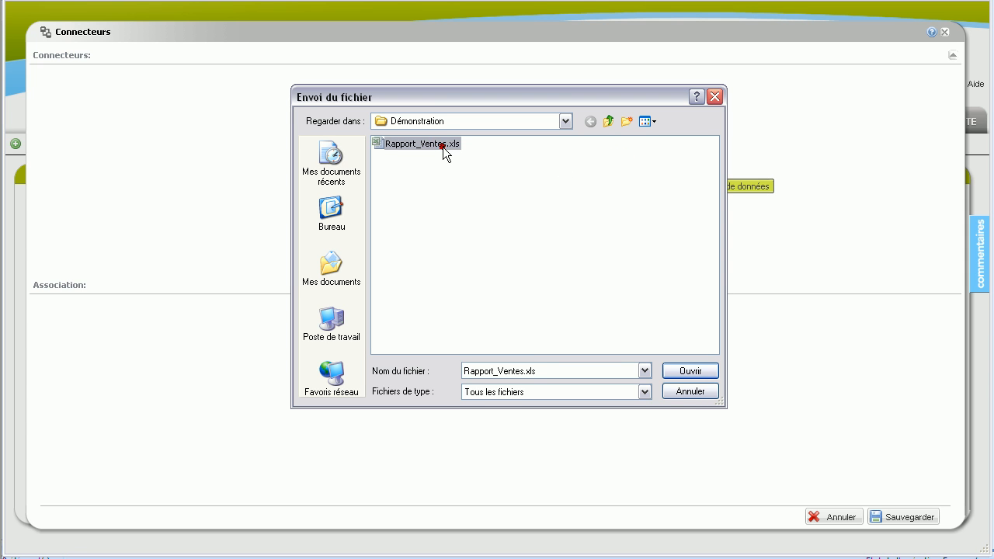
right_click(443, 147)
left_click(466, 178)
left_click(682, 372)
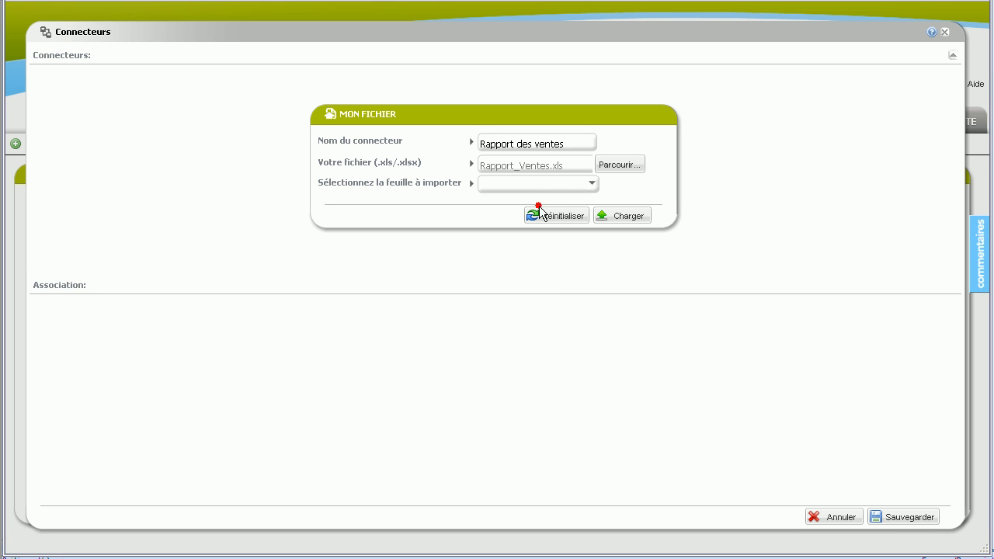
Select sheet 1 of the workbook for import and load its data.
left_click(536, 185)
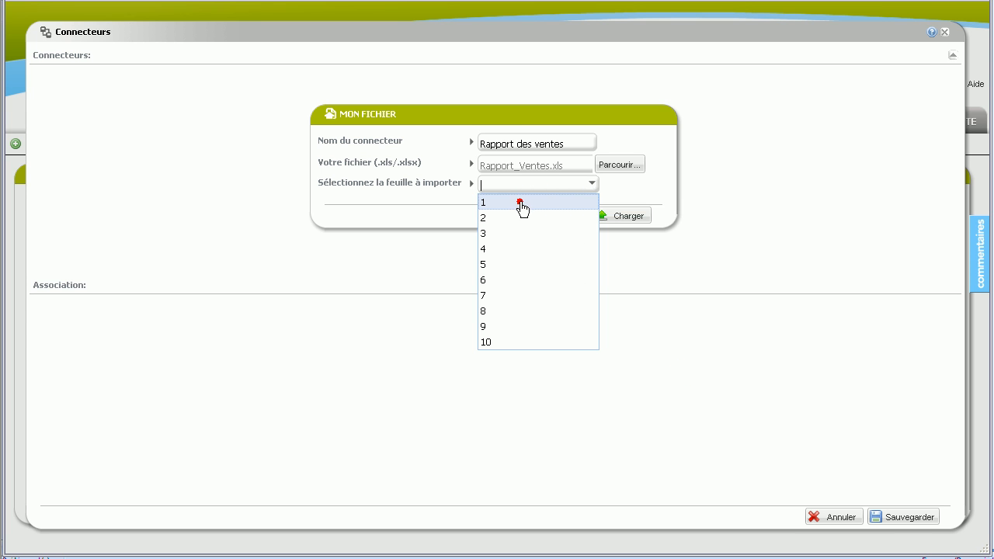
left_click(521, 203)
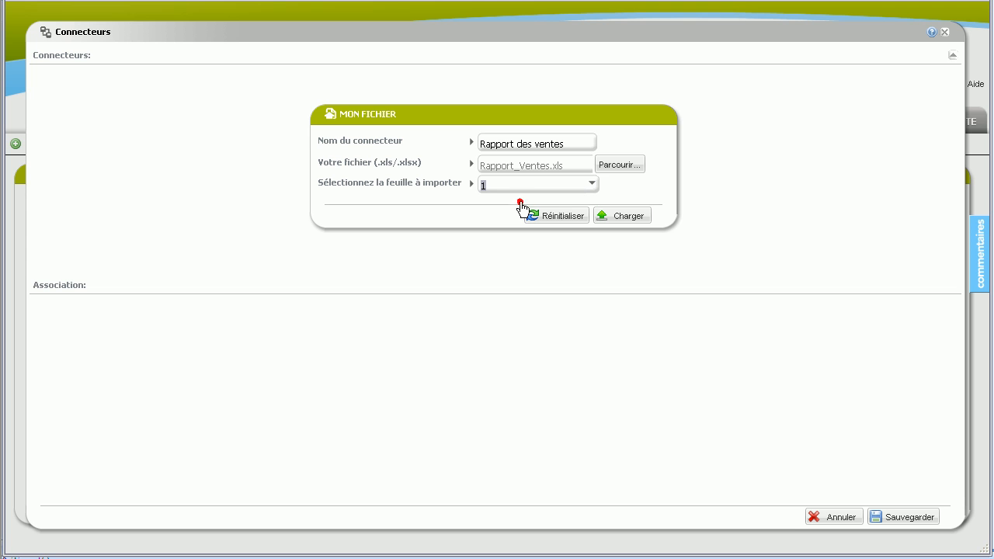
left_click(640, 221)
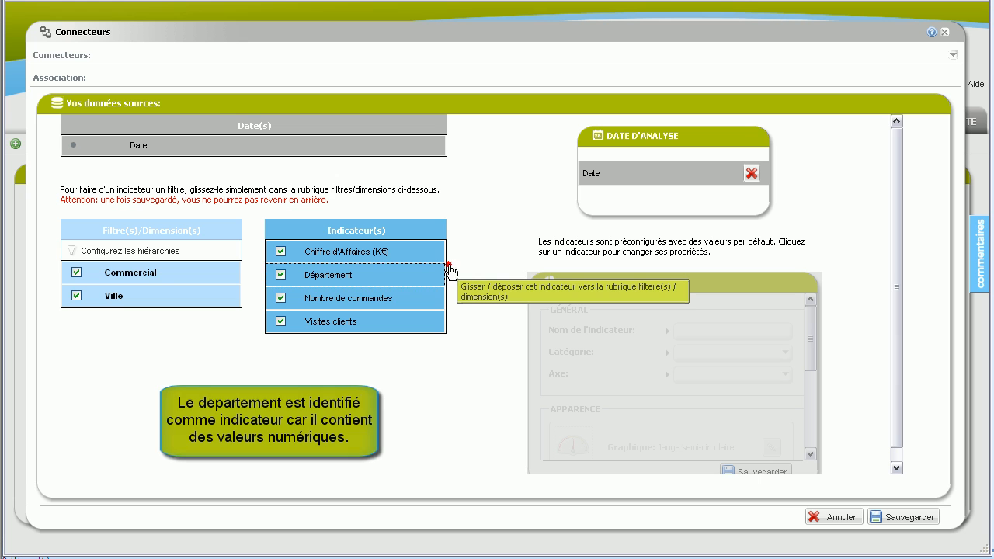
Turn the Département indicator into a filter and save a hierarchy with Ville nested under Département.
left_click(342, 280)
left_click_drag(342, 280, 174, 286)
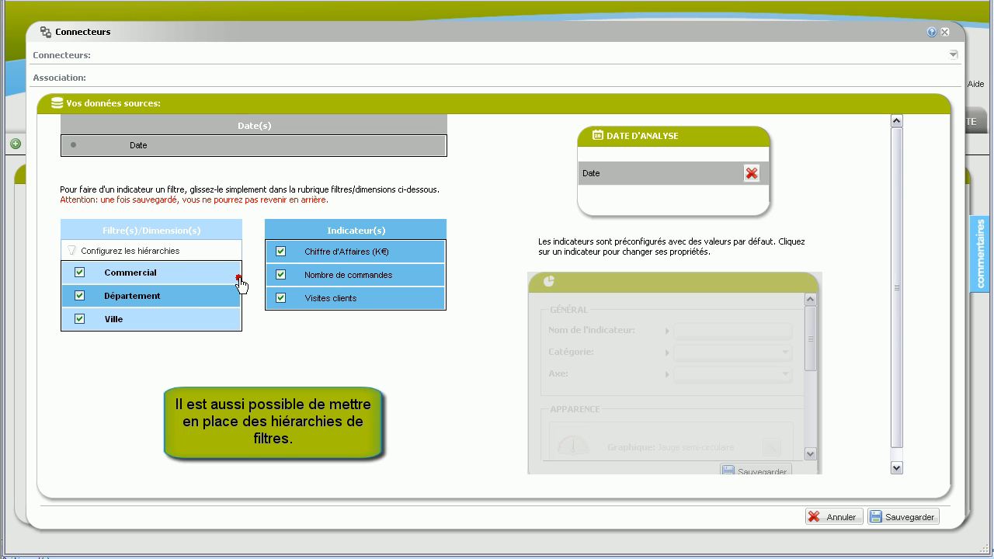
left_click(135, 255)
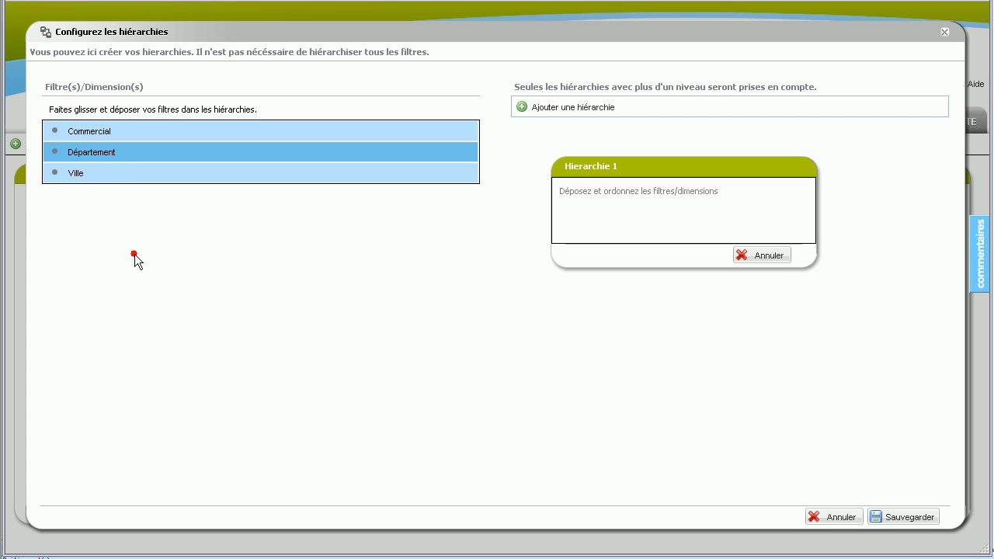
left_click_drag(105, 156, 600, 192)
left_click_drag(95, 154, 620, 219)
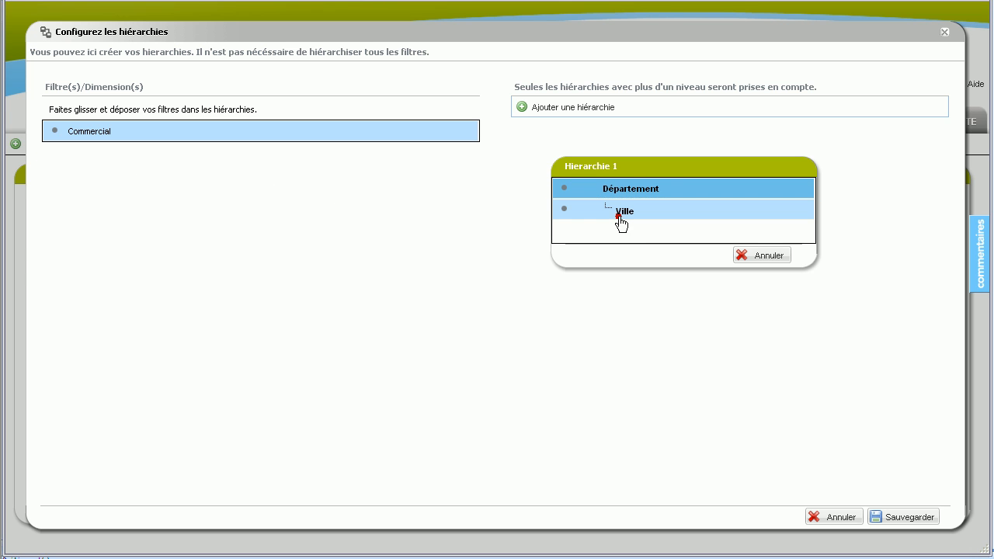
left_click(887, 519)
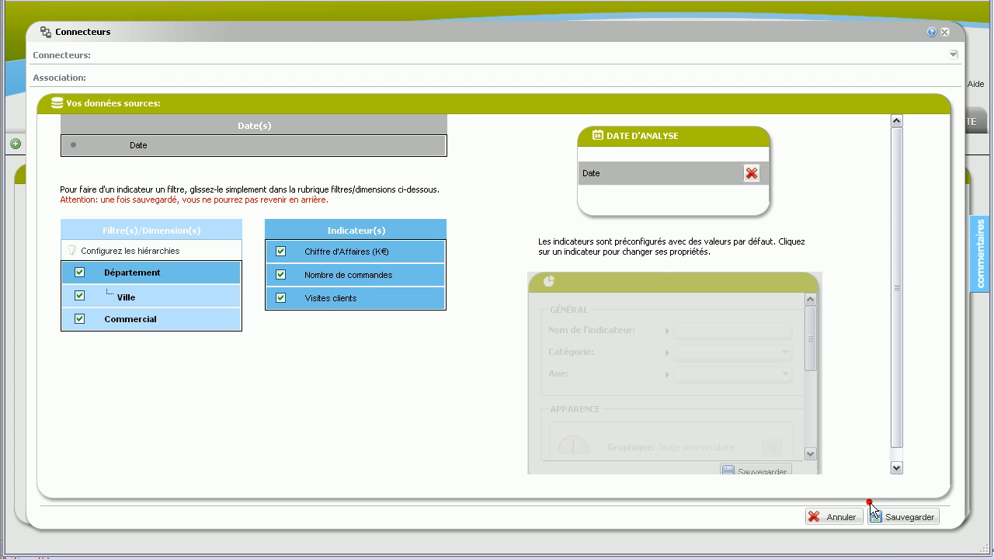
Set the Chiffre d'Affaires (K€) indicator's category to Ventes and its axis to Activité commerciale.
left_click(411, 254)
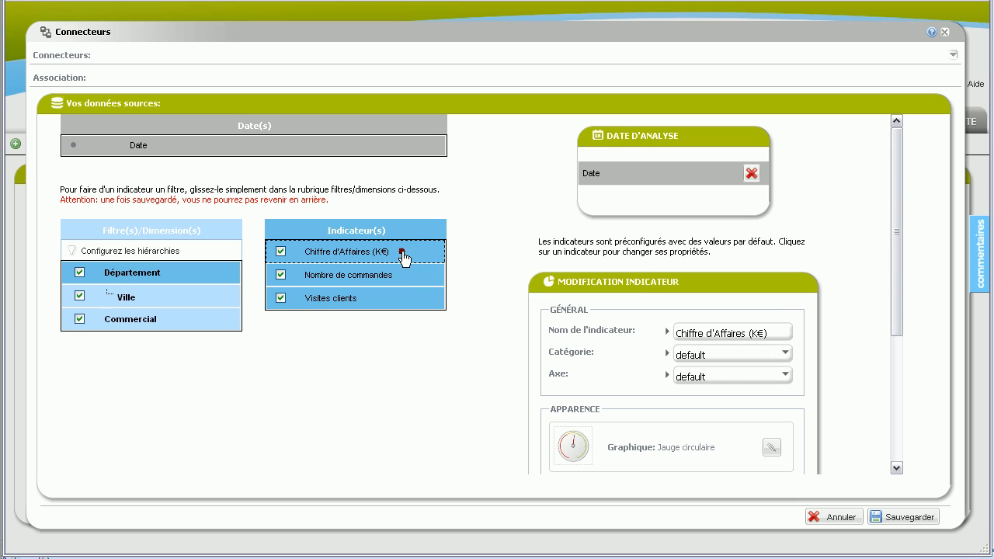
left_click_drag(898, 288, 886, 382)
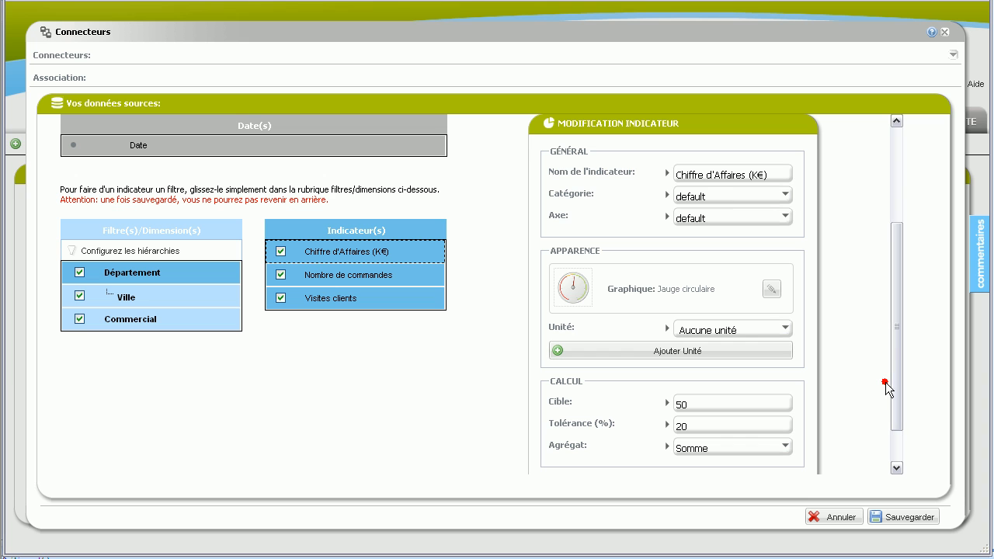
left_click(723, 196)
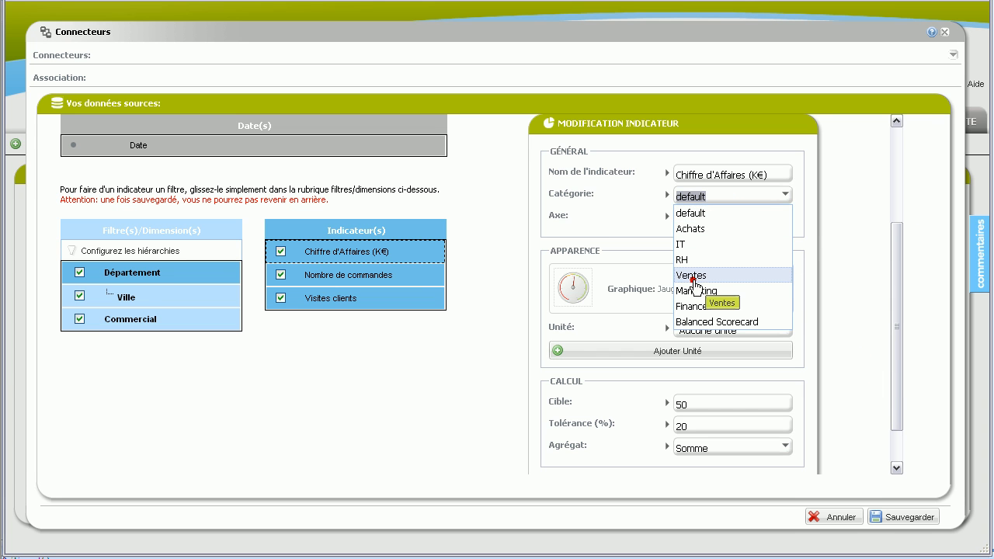
left_click(696, 275)
left_click(782, 220)
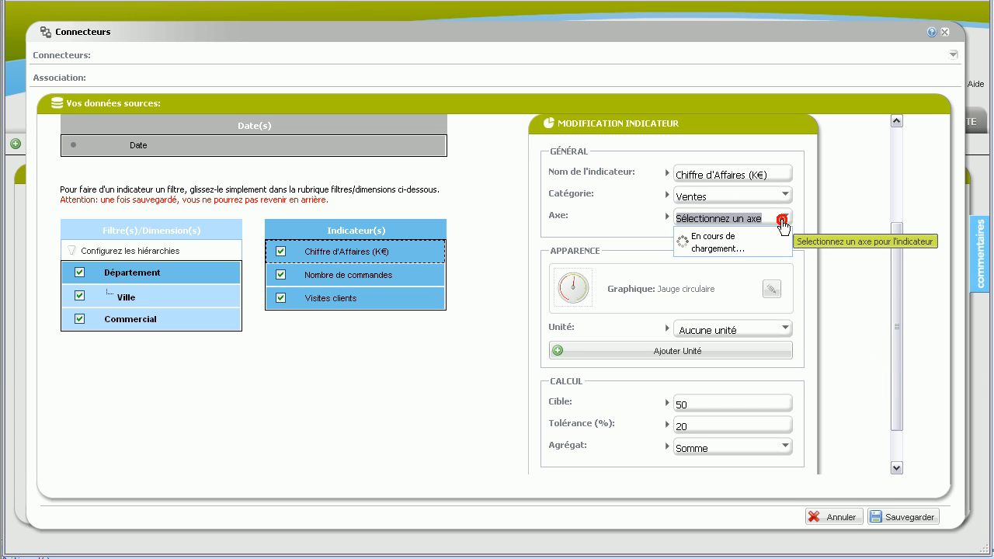
left_click(754, 237)
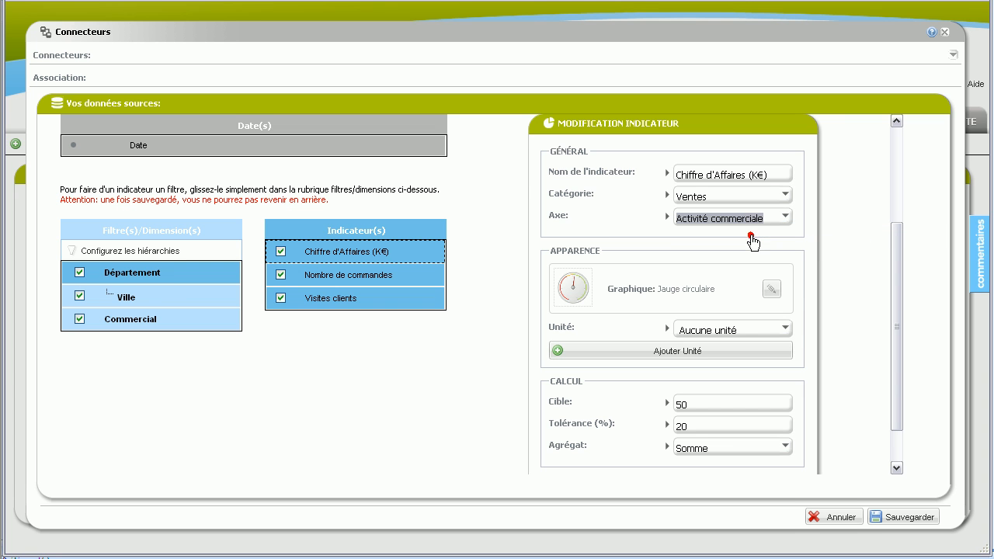
Change the Chiffre d'Affaires (K€) indicator's chart to Jauge verticale.
left_click(771, 289)
scroll(641, 235, "down", 3)
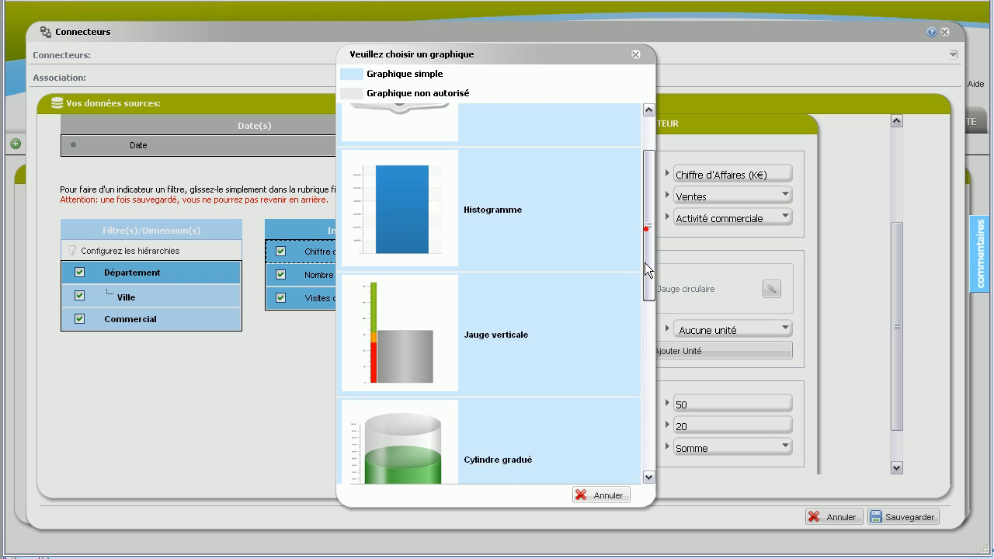
left_click(548, 310)
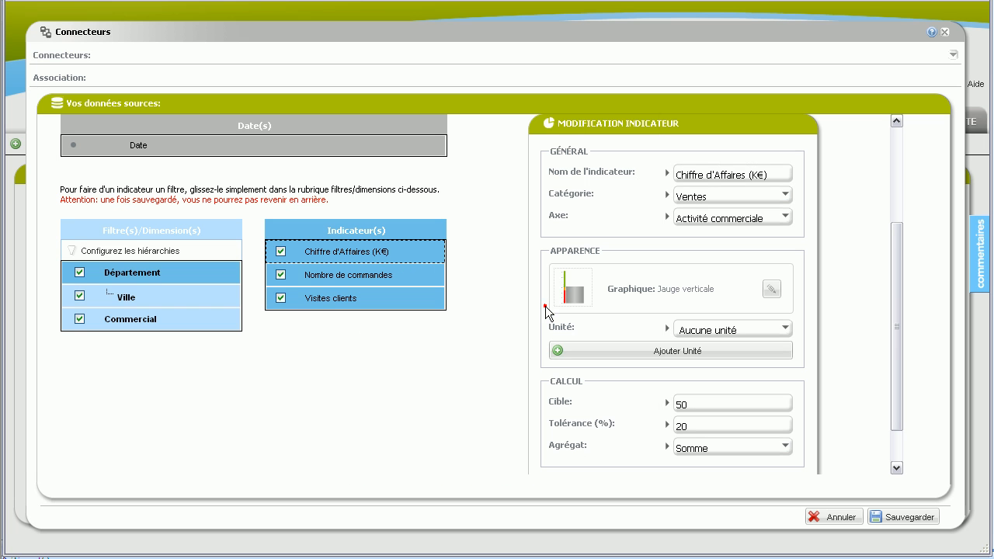
Set the Chiffre d'Affaires (K€) indicator's unit to Kilo Euros and its target to 25, saving the indicator.
left_click(786, 330)
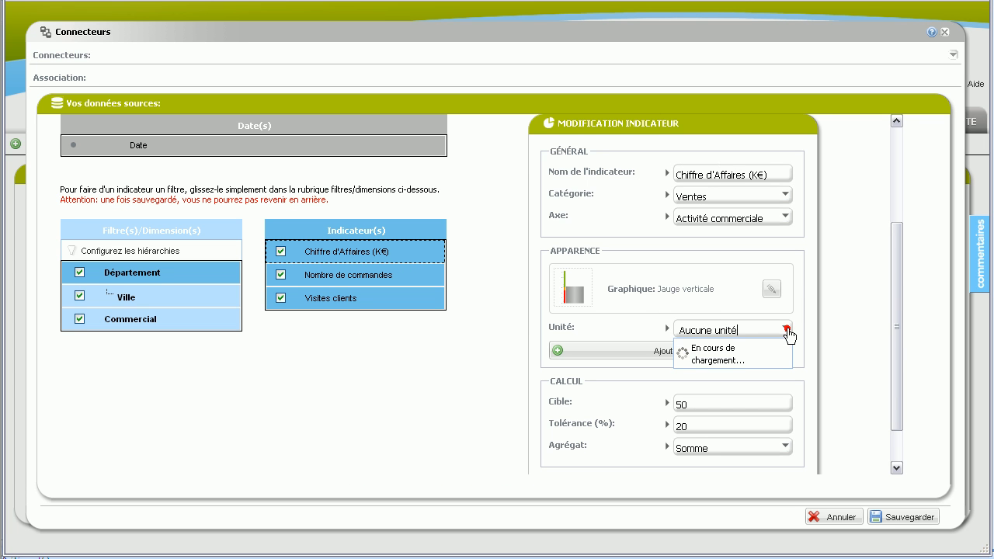
left_click(734, 315)
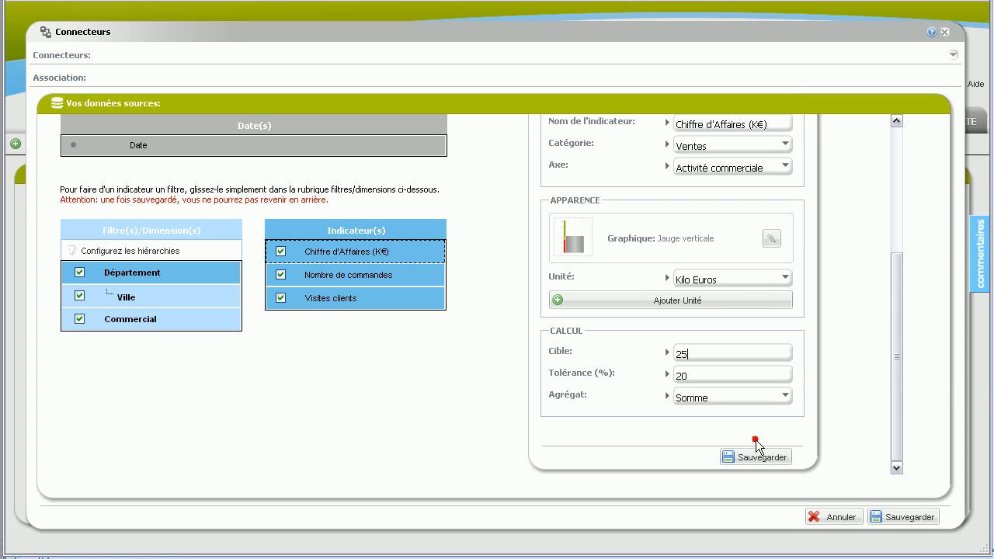
left_click(754, 456)
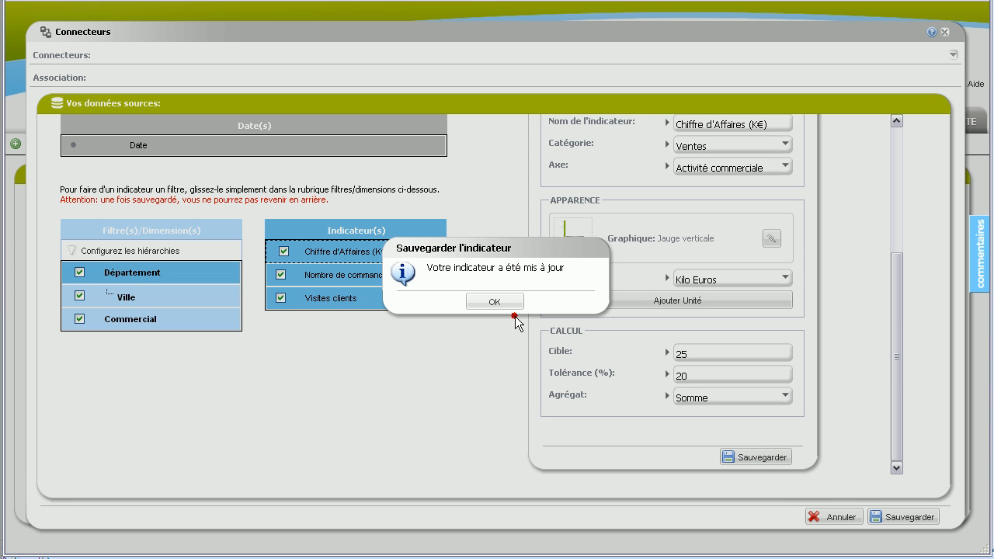
left_click(509, 305)
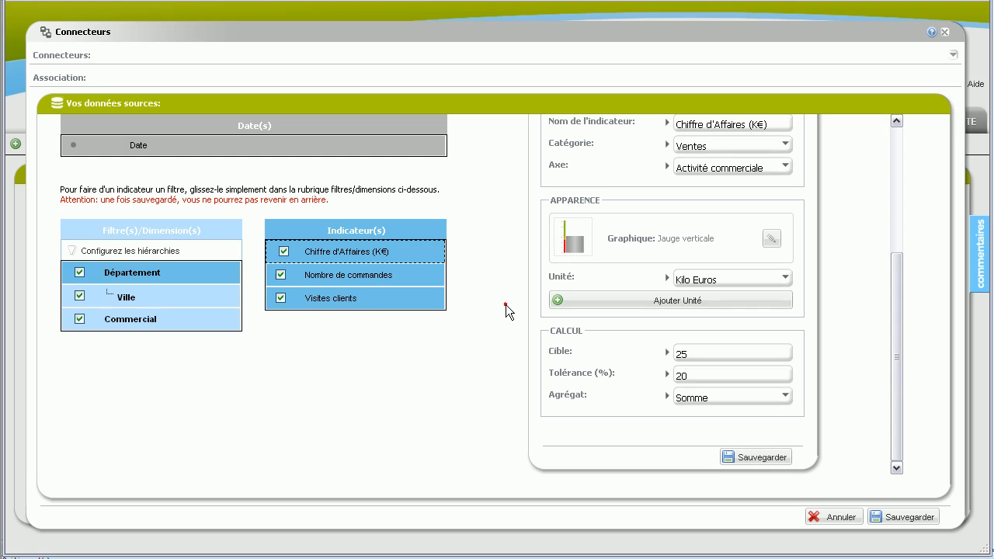
Set the Nombre de commandes indicator's category to Ventes and its axis to Activité commerciale.
left_click(415, 281)
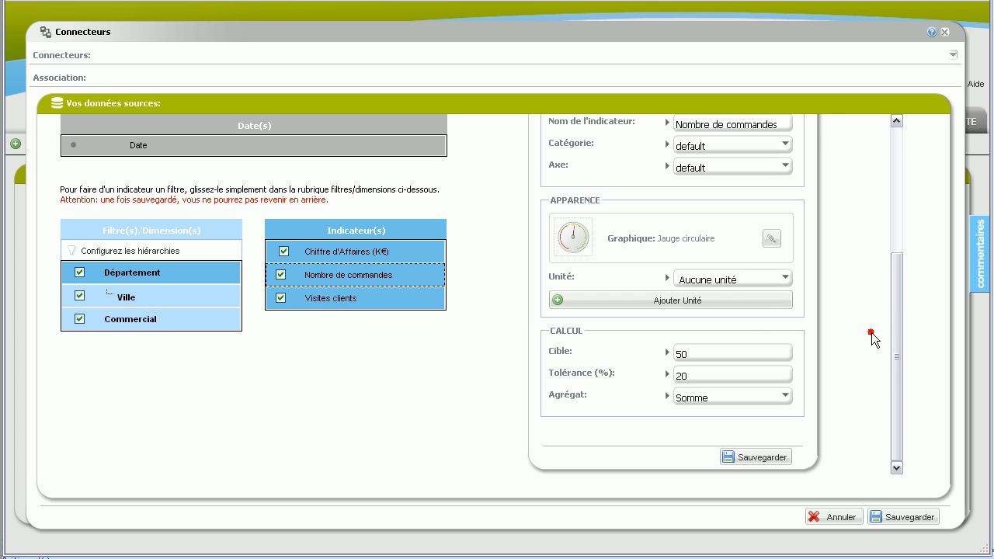
left_click_drag(896, 338, 897, 306)
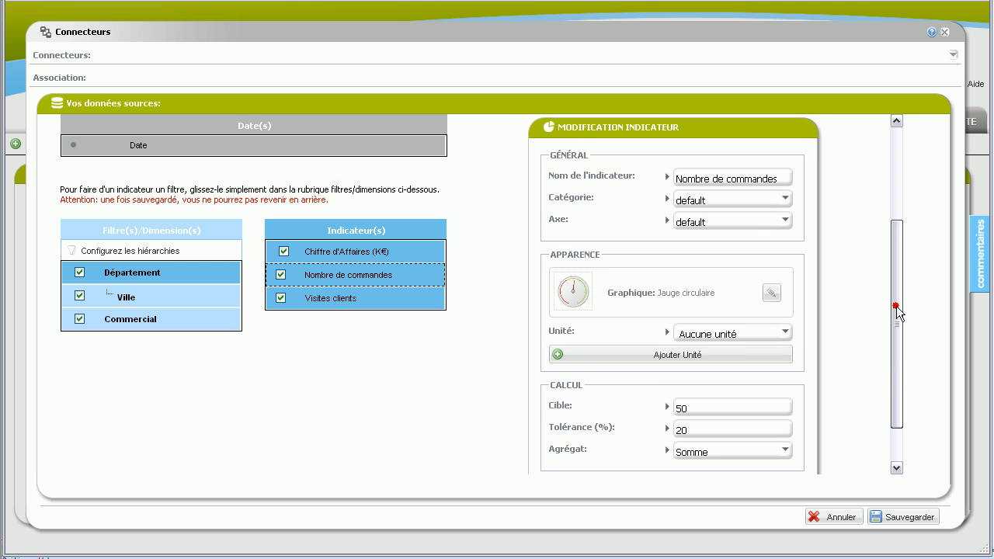
left_click(735, 202)
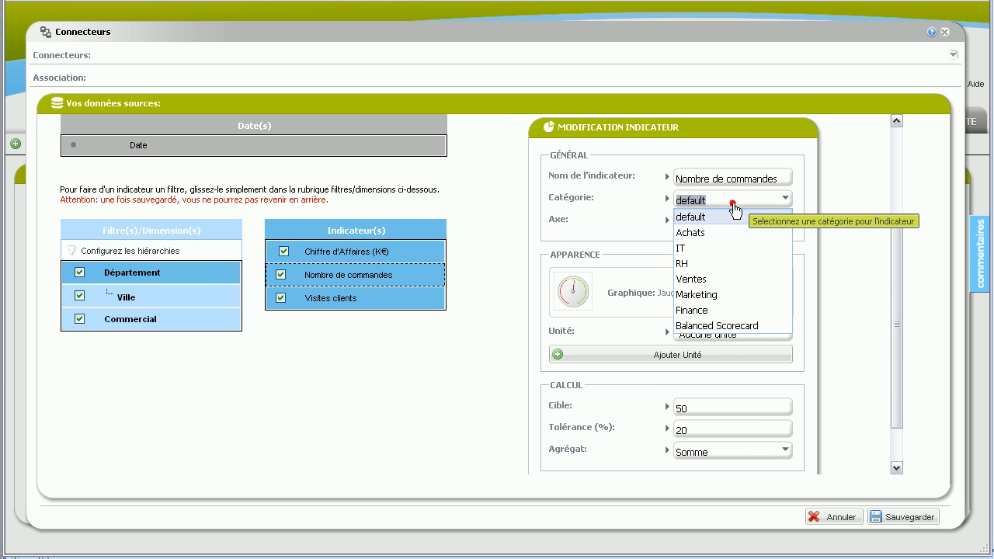
left_click(697, 279)
left_click(718, 227)
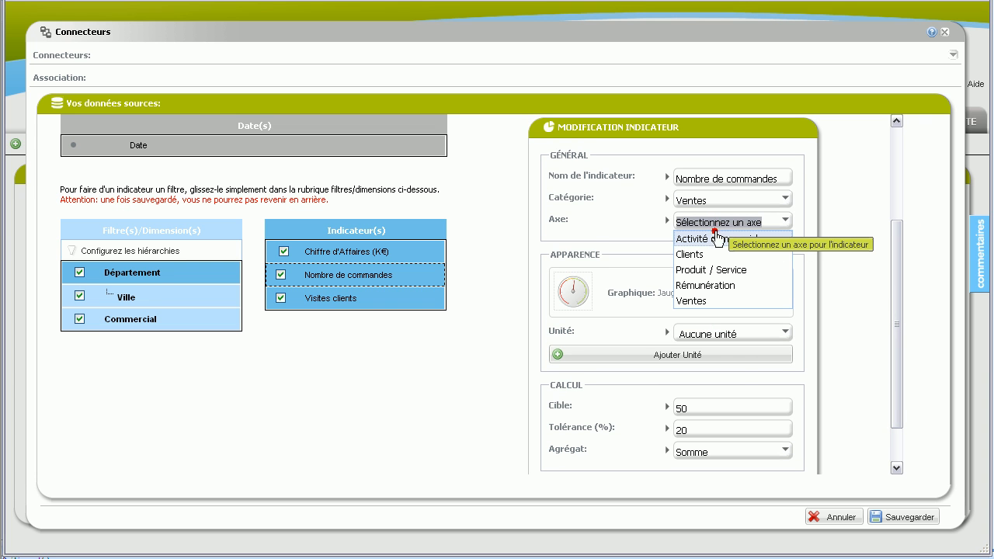
left_click(755, 243)
Give the Nombre de commandes indicator a Histogramme chart and a target of 150, saving the indicator.
left_click_drag(896, 263, 895, 307)
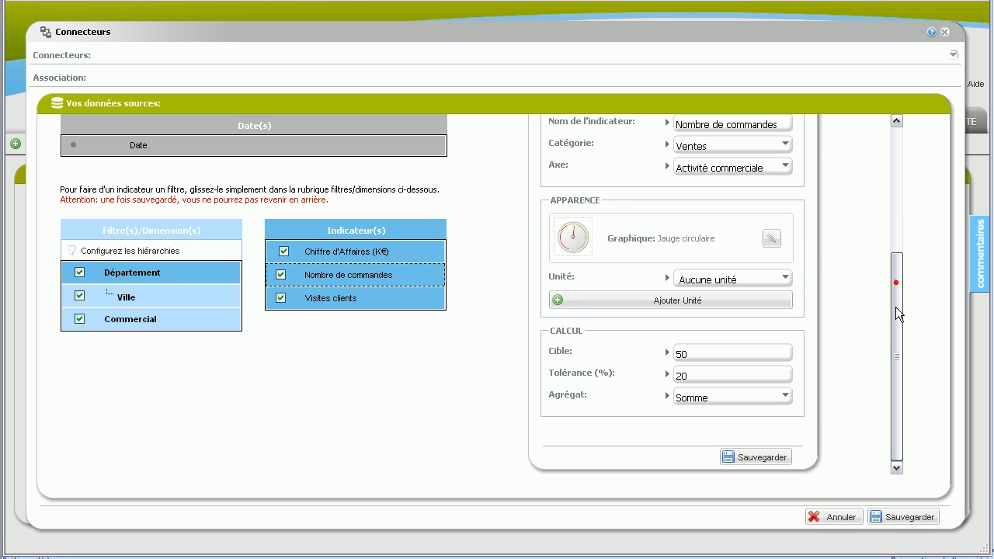
left_click(773, 241)
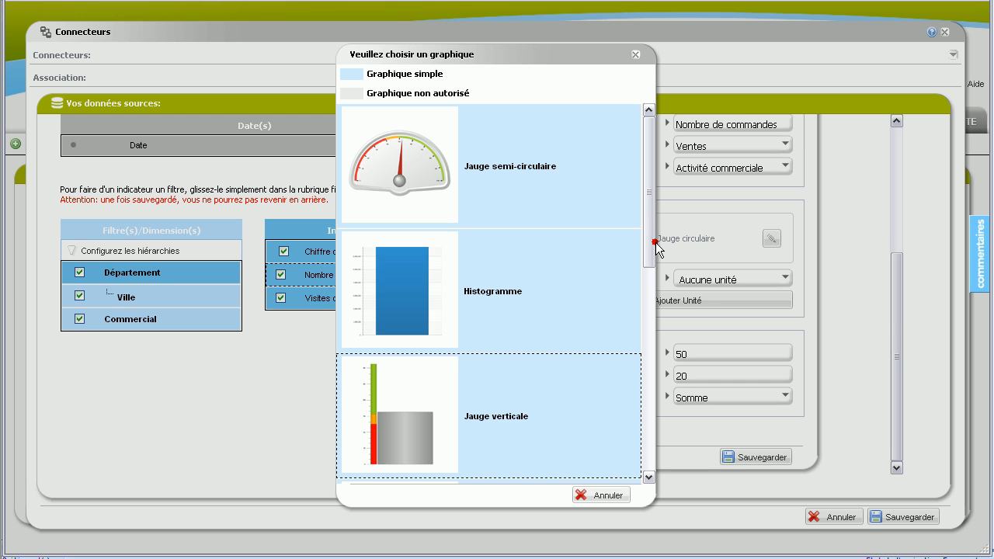
left_click(563, 282)
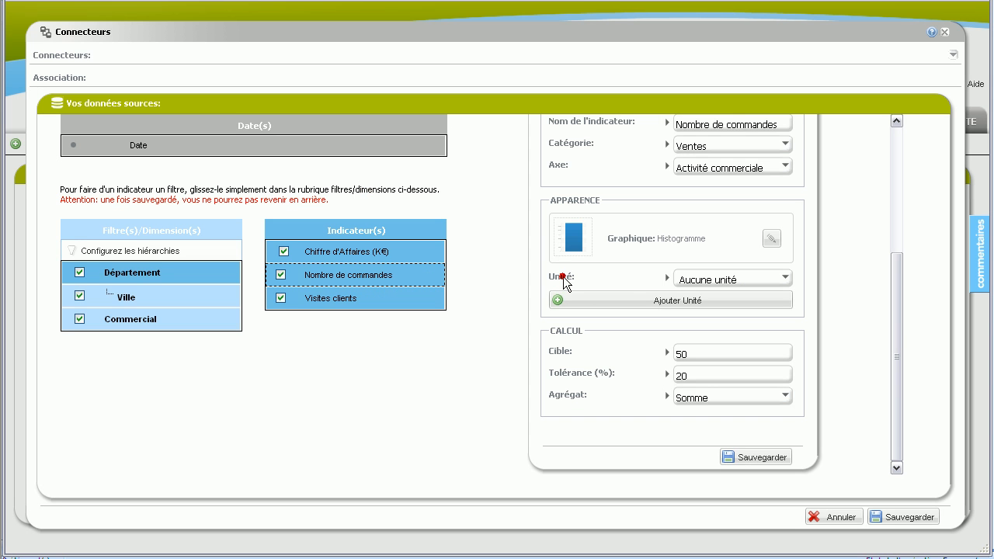
double_click(712, 352)
left_click(755, 459)
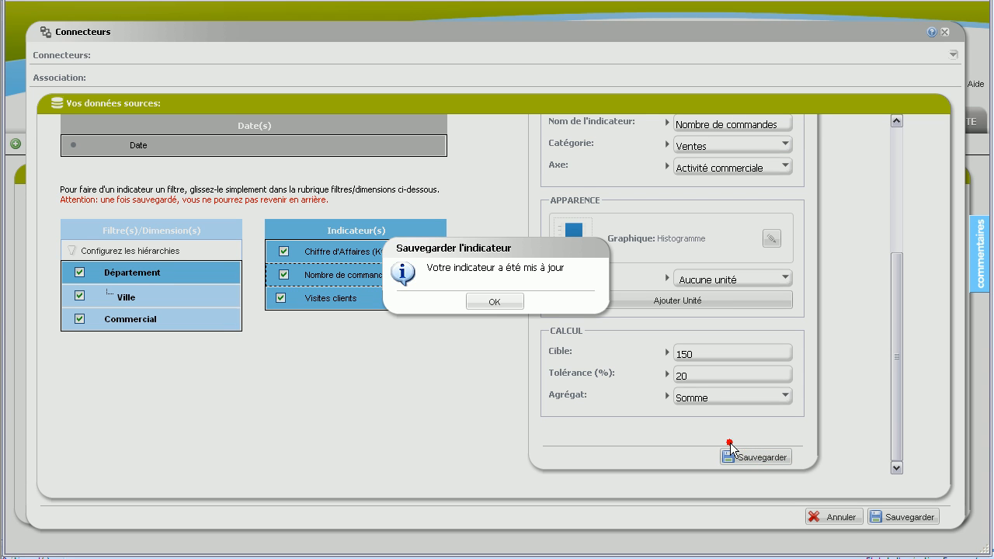
left_click(489, 302)
Set the Visites clients indicator's category to Ventes and its axis to Activité commerciale.
left_click(410, 301)
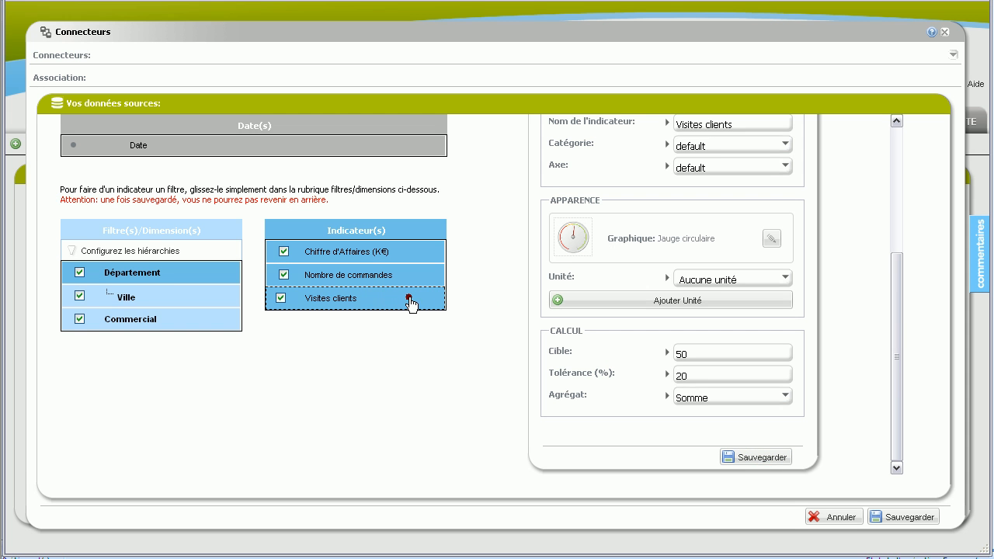
left_click(787, 145)
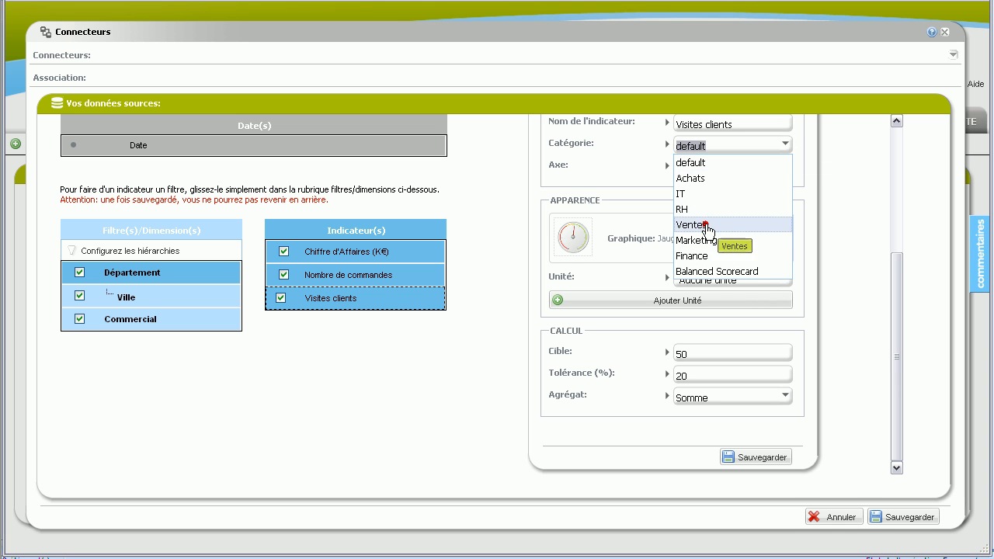
left_click(707, 227)
left_click(785, 167)
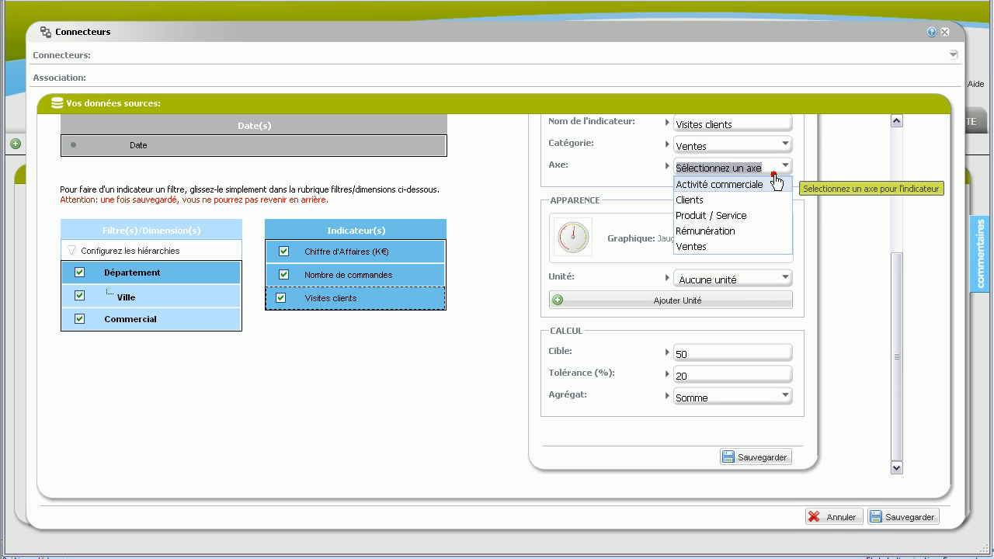
left_click(736, 187)
Give the Visites clients indicator a Cylindre gradué chart and a target of 300, saving the indicator.
left_click(772, 238)
scroll(650, 251, "down", 1)
left_click_drag(650, 251, 651, 341)
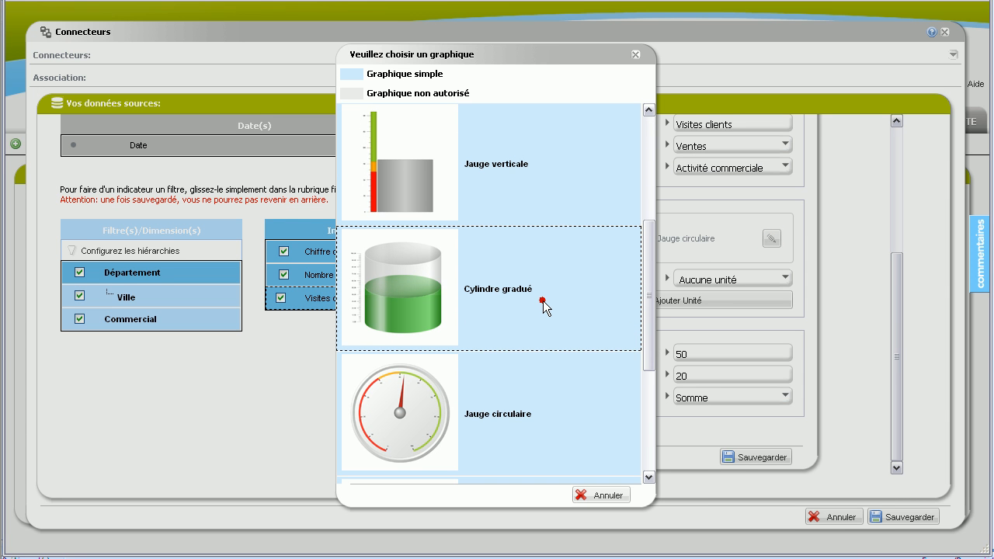
left_click(543, 301)
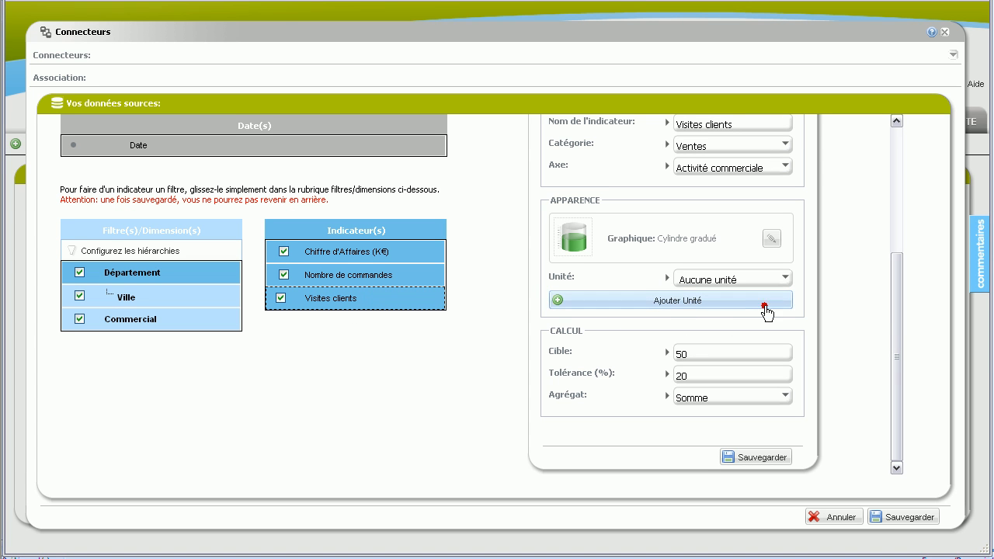
double_click(727, 353)
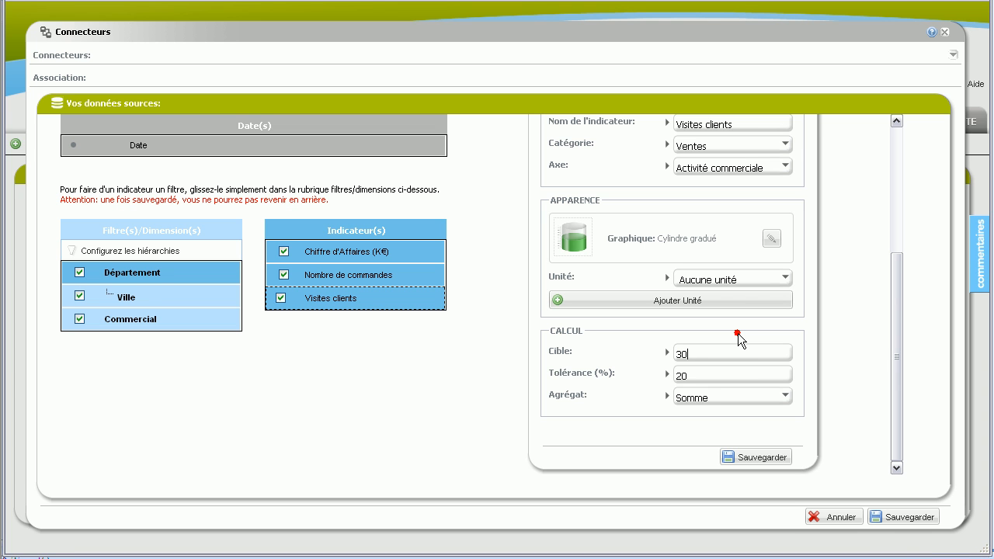
left_click(766, 461)
left_click(500, 310)
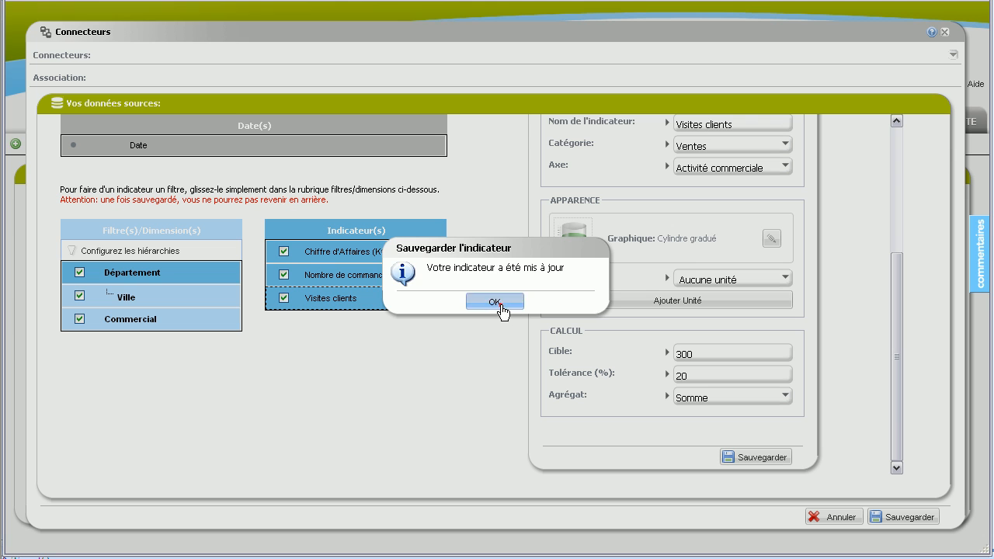
Save the connector and have a dashboard created automatically from its indicators.
left_click(913, 519)
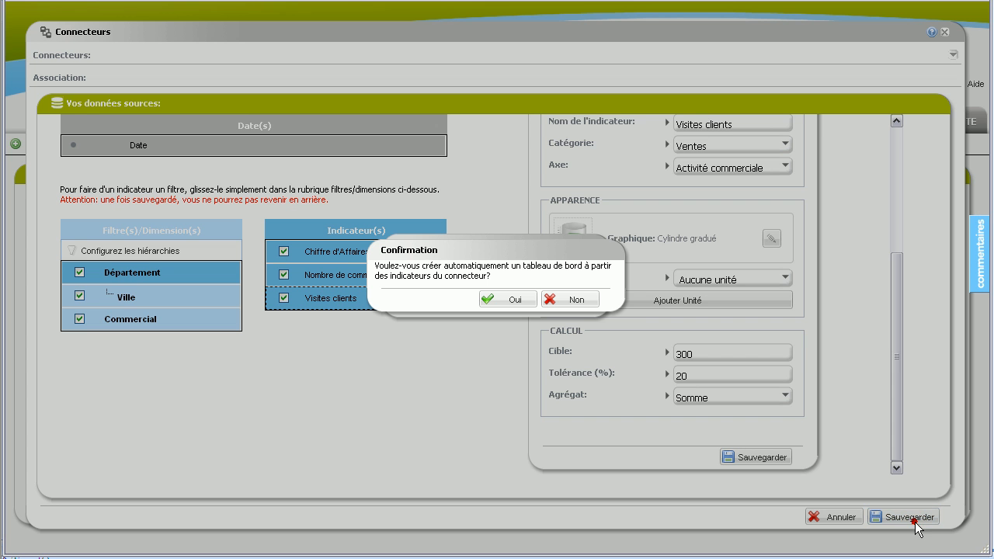
left_click(513, 300)
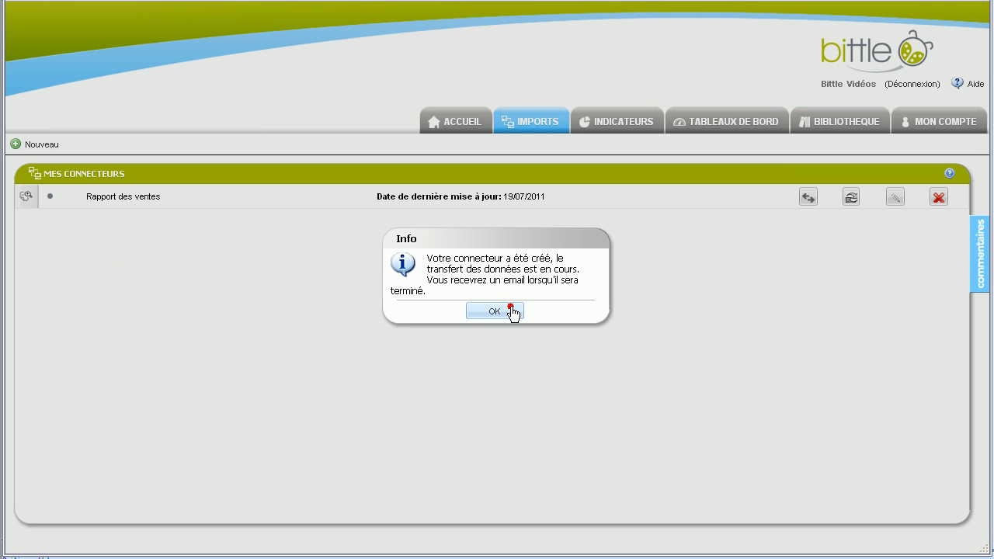
left_click(511, 310)
Review the Rapport des ventes connector's details and the indicator list, and open the Rapport des ventes dashboard.
left_click(493, 194)
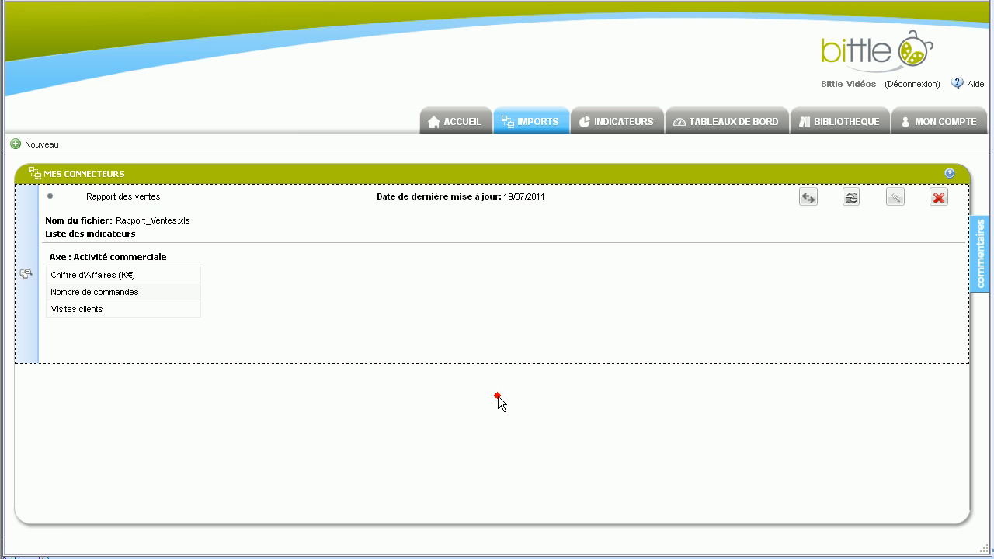
left_click(621, 127)
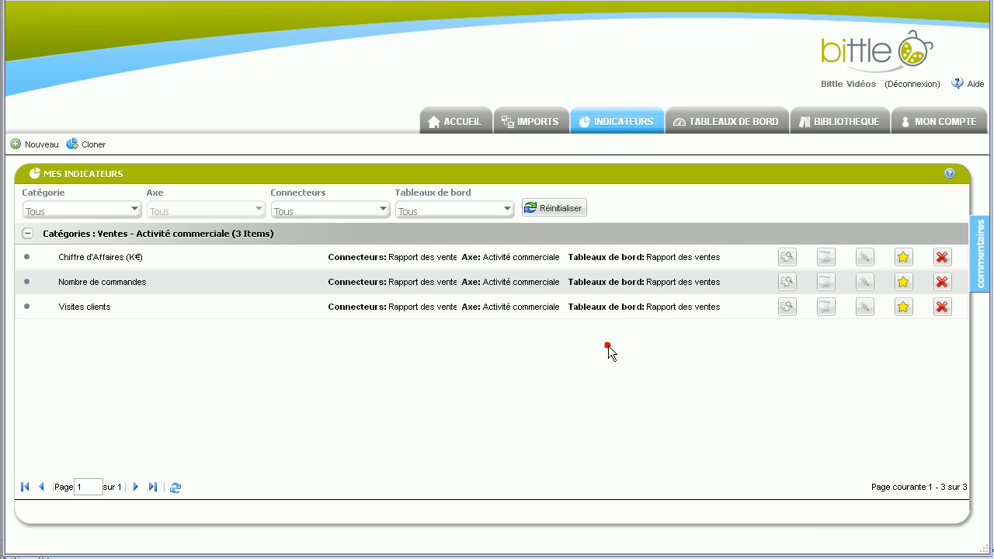
left_click(722, 118)
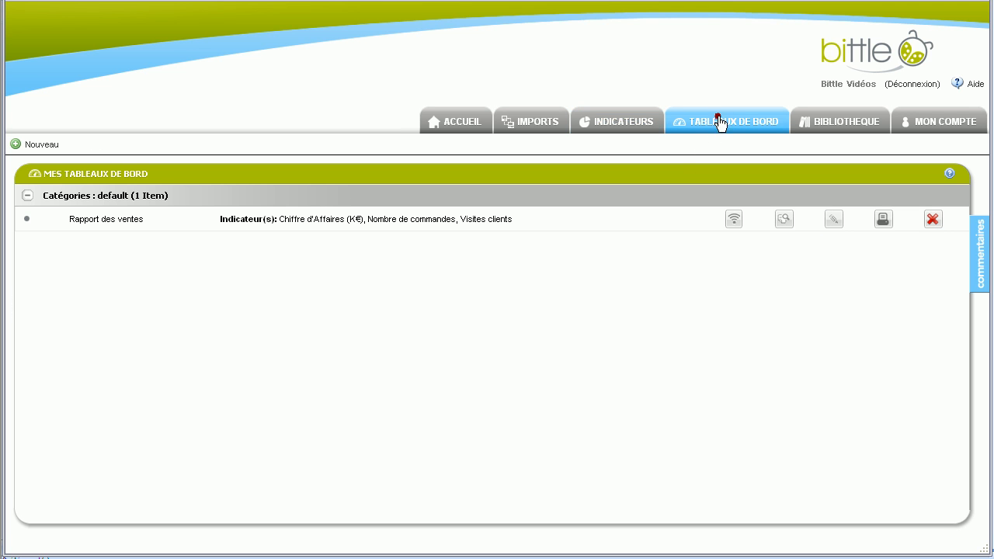
left_click(783, 221)
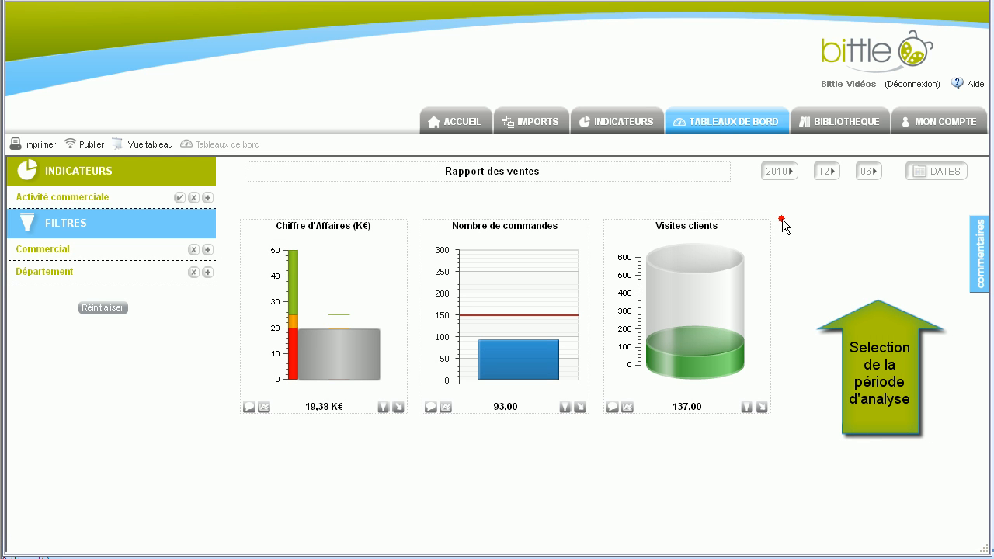
Extend the dashboard's analysis period to months 01 through 06 of 2010 and refresh the charts.
left_click(874, 174)
left_click_drag(860, 244, 822, 186)
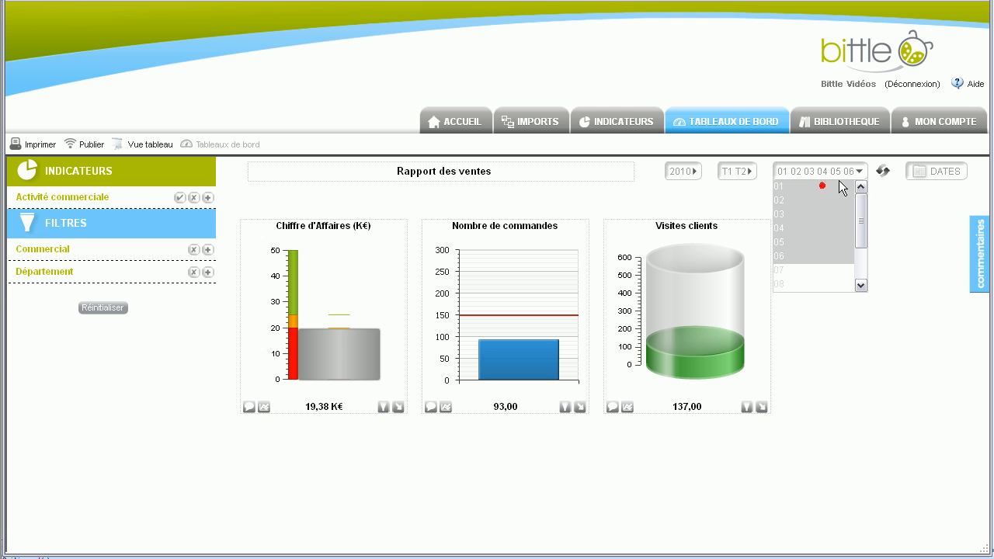
left_click(883, 171)
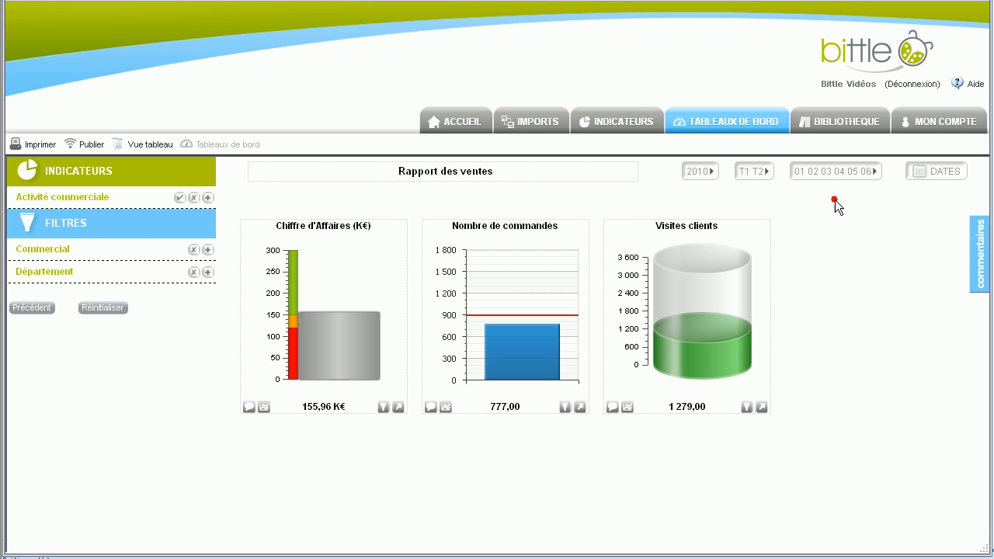
Hide the Visites clients and Nombre de commandes charts from the dashboard and show them again.
left_click(208, 198)
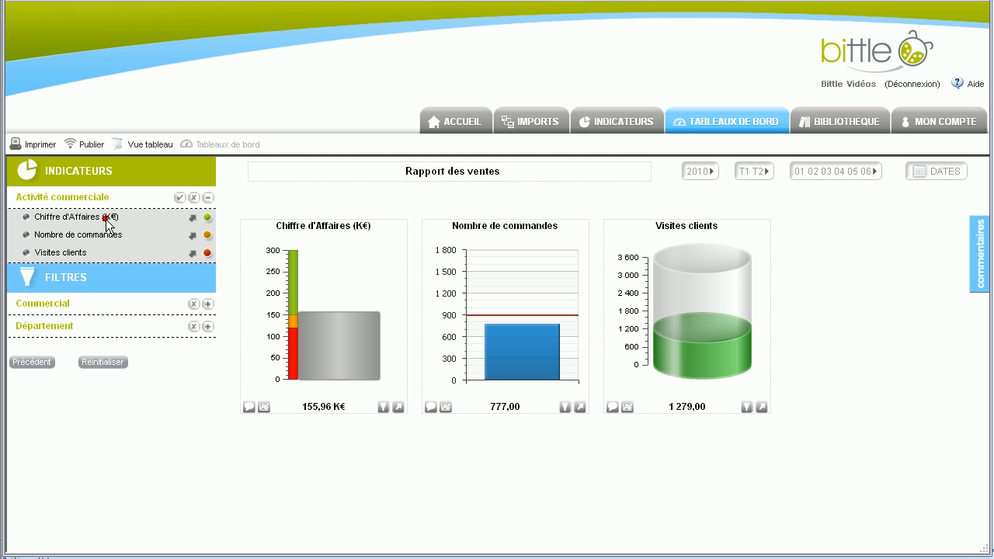
left_click(24, 253)
left_click(23, 236)
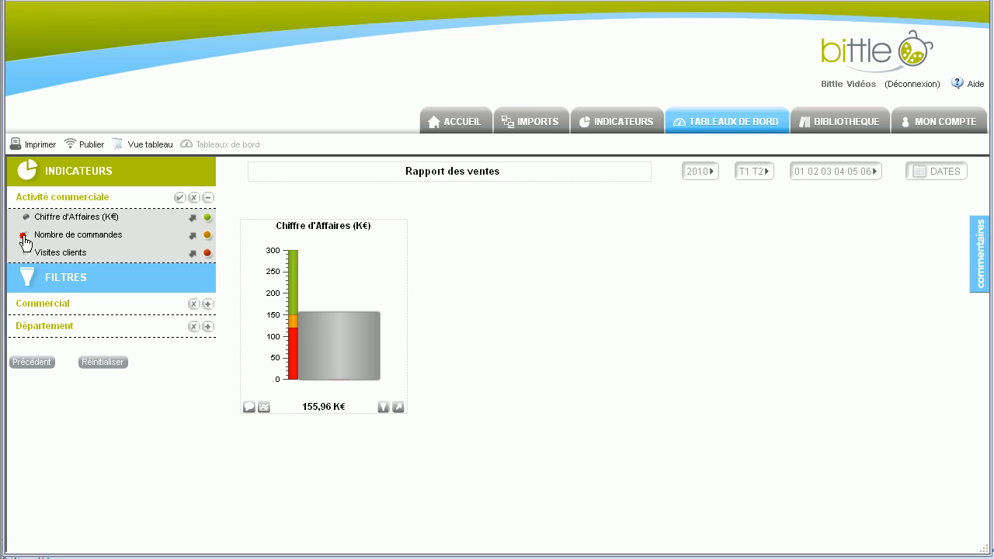
left_click(23, 236)
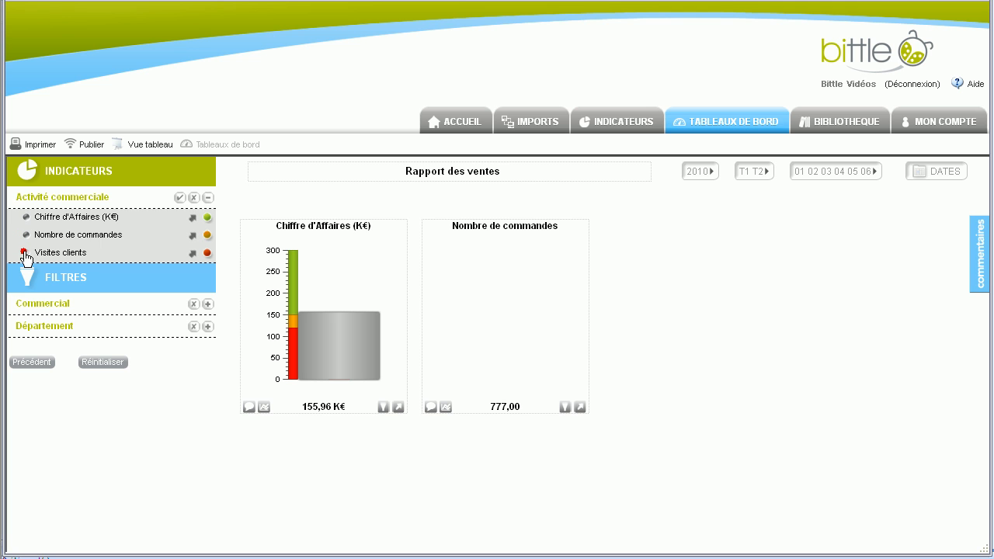
left_click(24, 255)
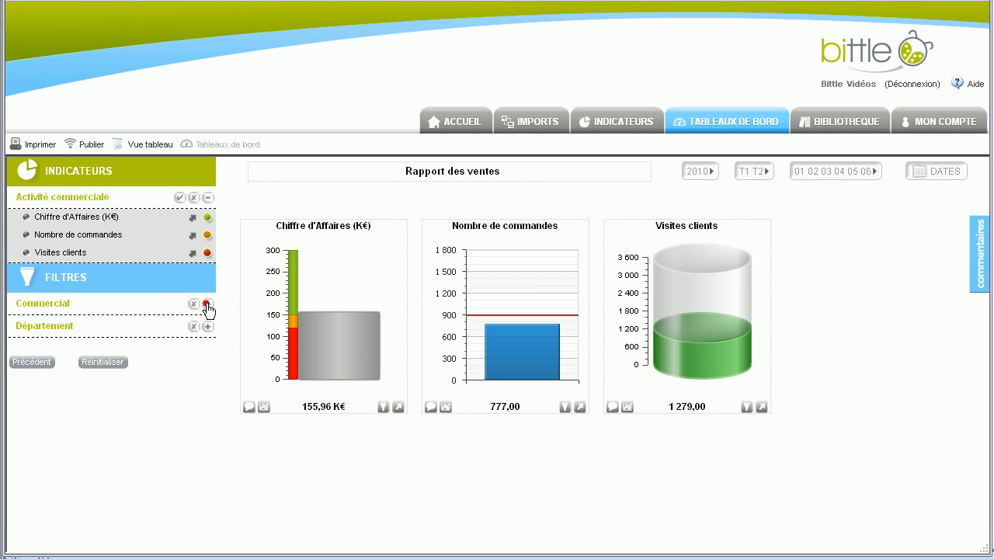
left_click(208, 199)
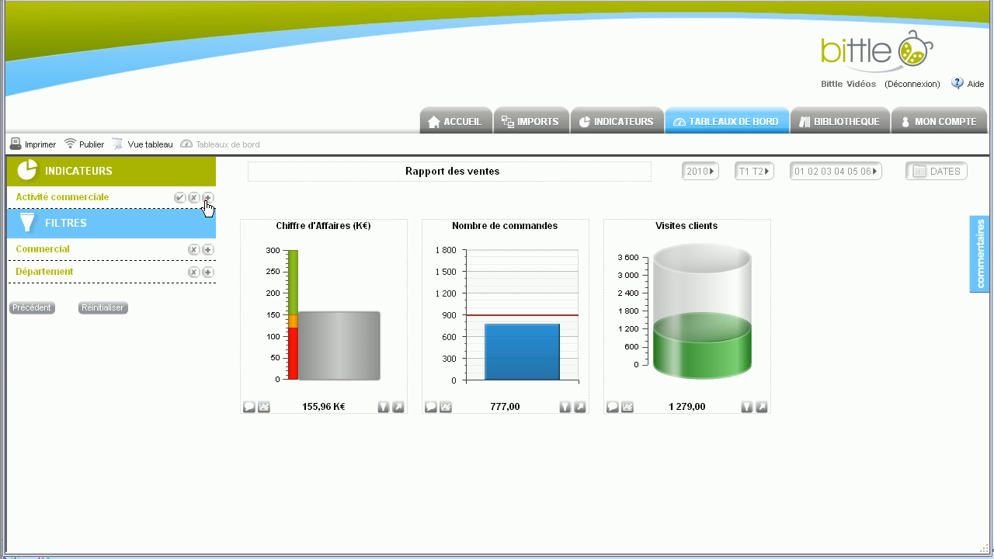
Filter the dashboard by the first two salespeople under Commercial, and clear that filter again.
left_click(208, 251)
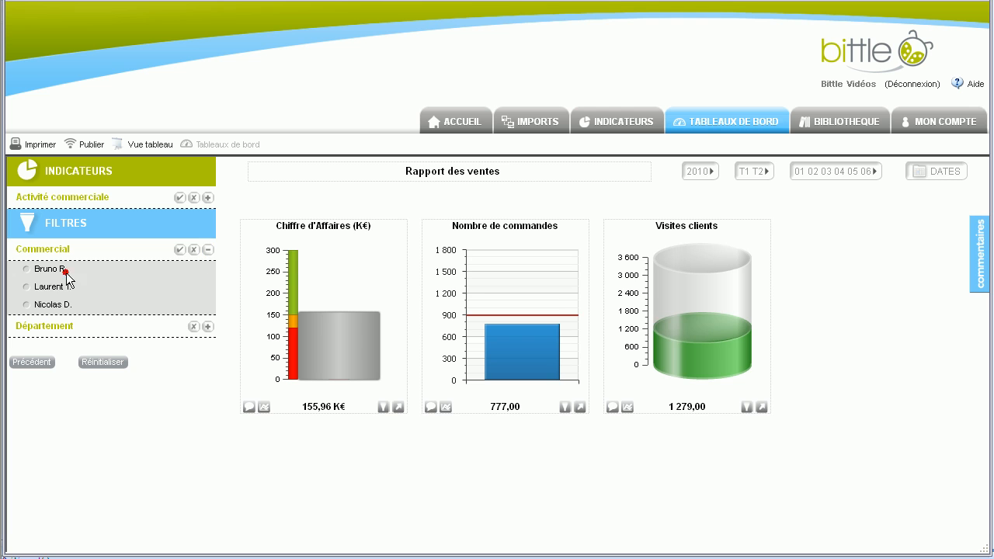
left_click(26, 269)
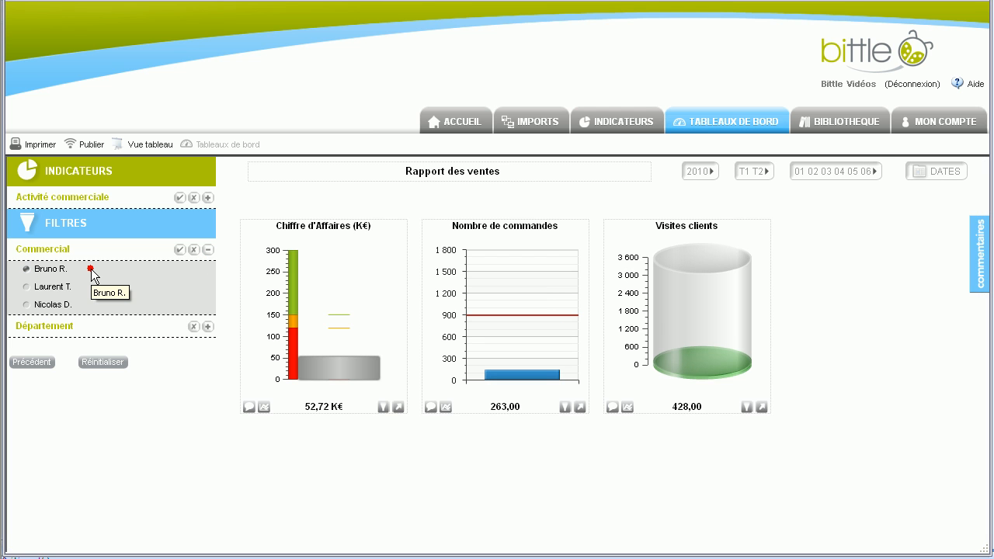
left_click(27, 287)
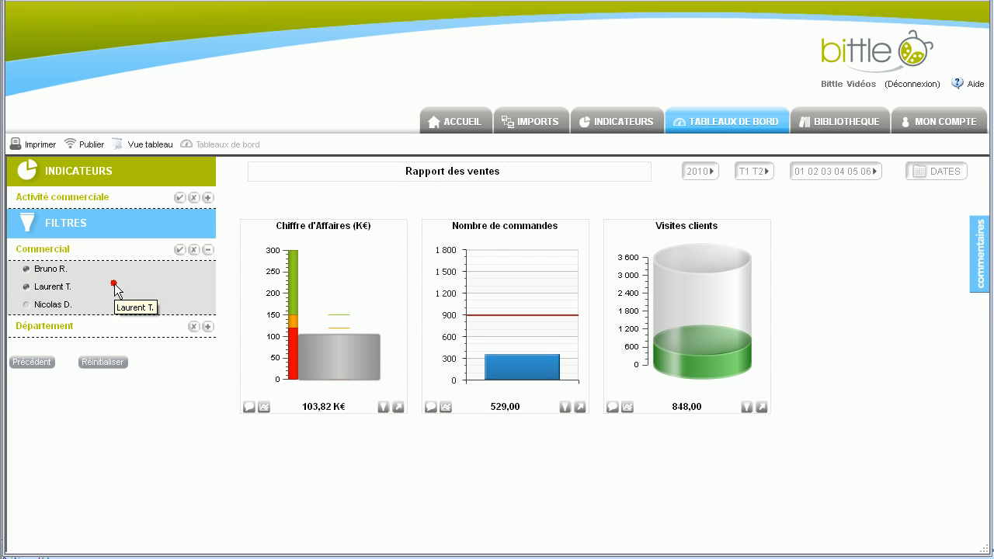
left_click(27, 286)
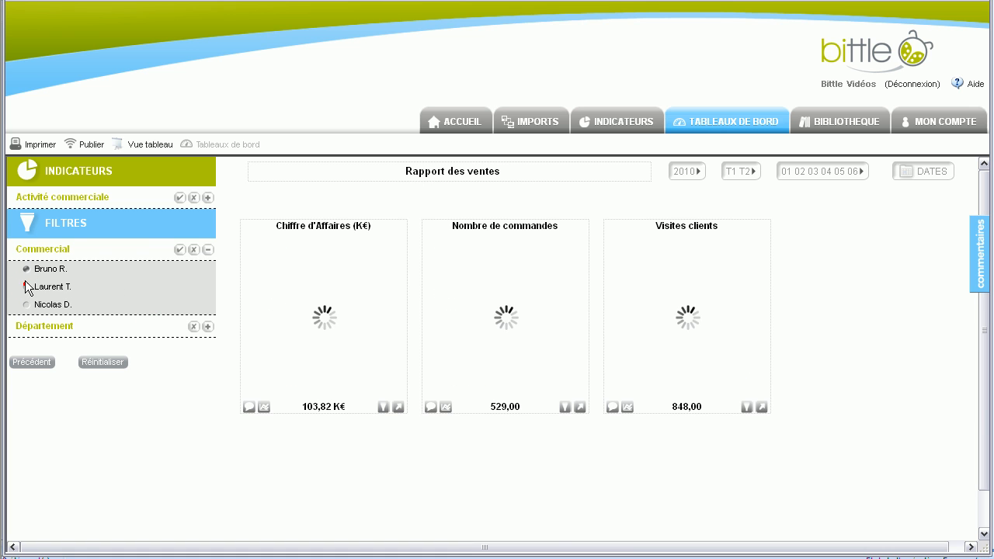
left_click(208, 250)
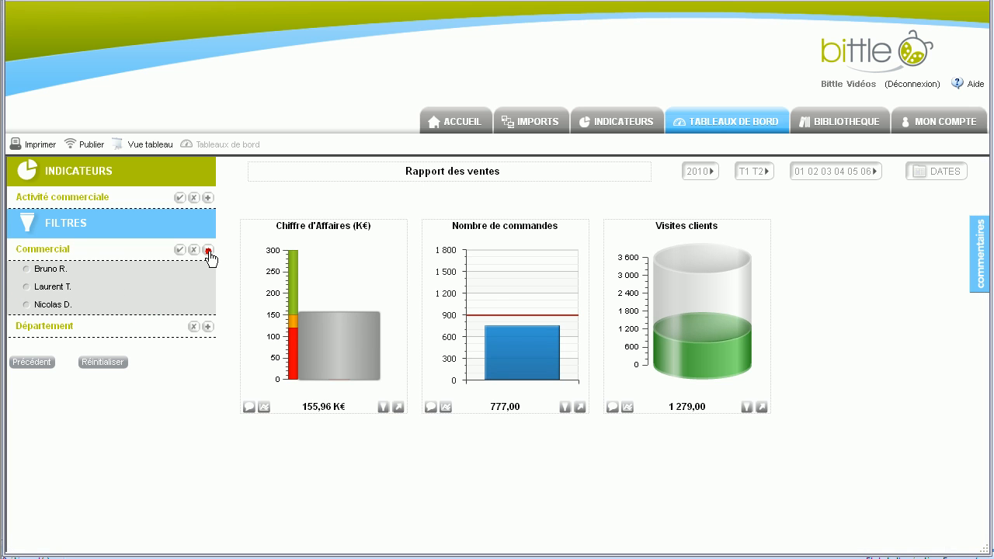
Filter the dashboard on Département 13 with its cities Aix-en-Provence, Istres and Marseille.
left_click(208, 272)
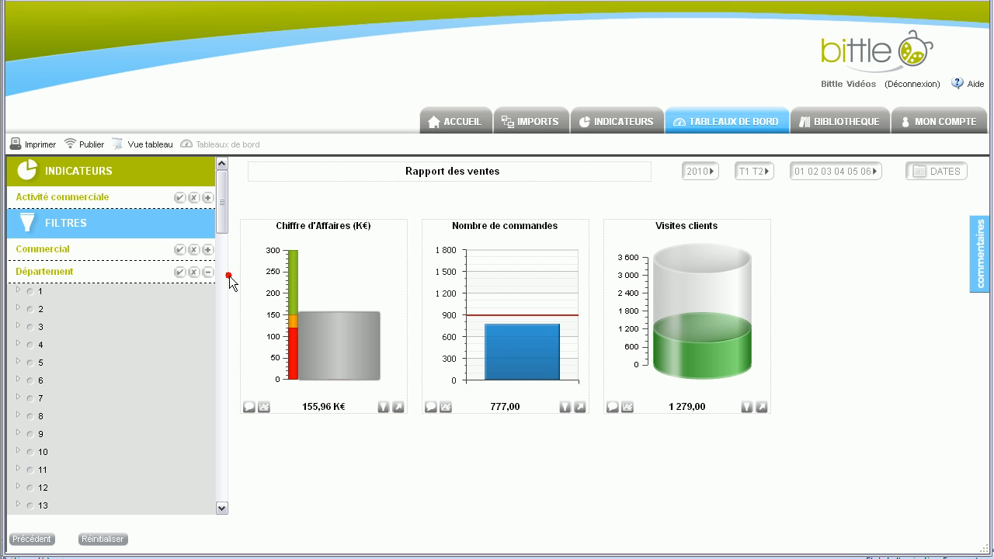
left_click_drag(222, 218, 222, 236)
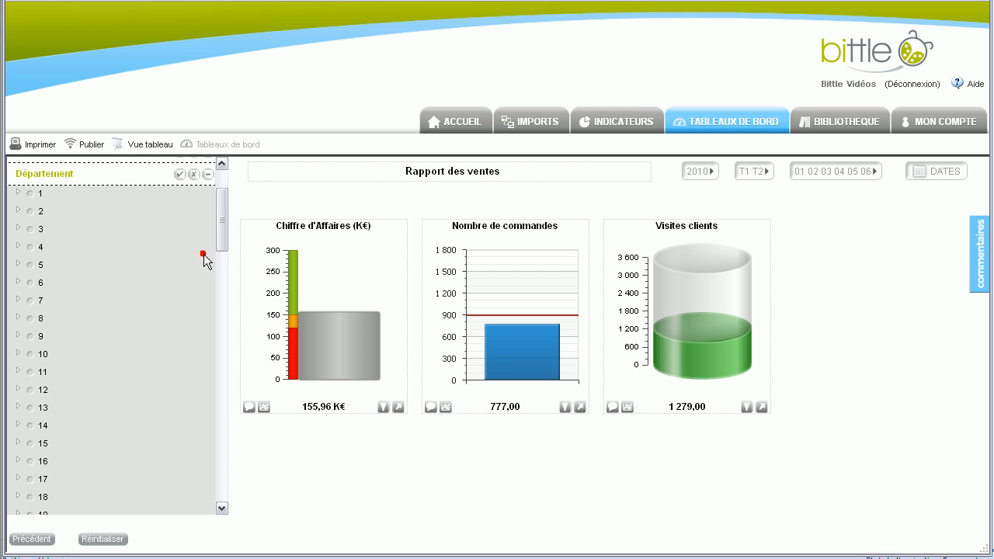
left_click(18, 405)
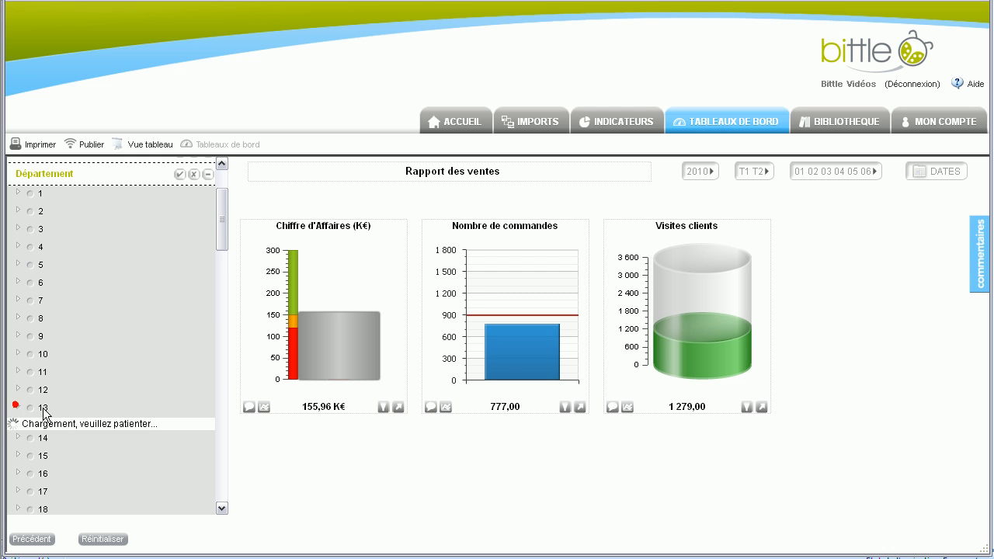
left_click(41, 461)
left_click(42, 443)
left_click(42, 426)
left_click(181, 411)
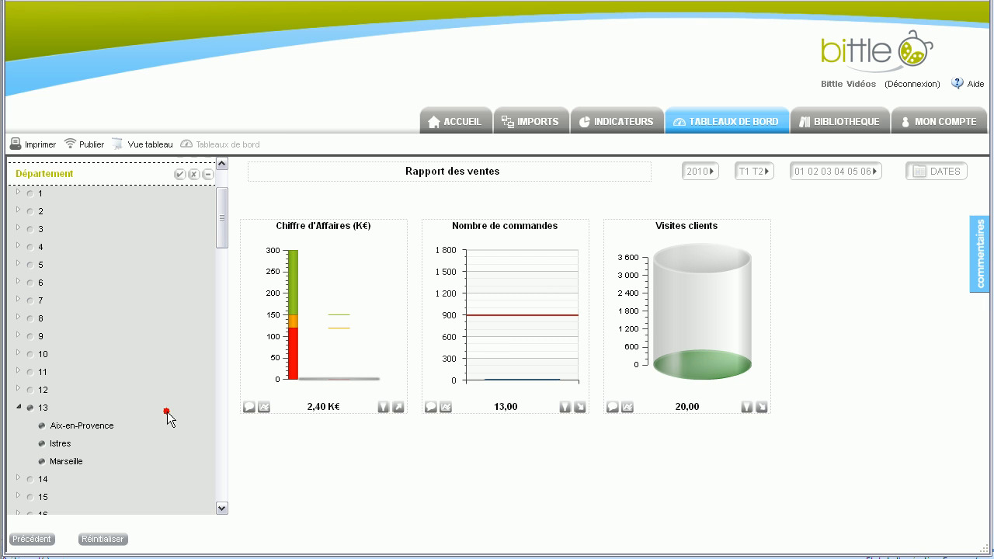
Clear the Département 13 filter and collapse the Département list.
left_click(30, 409)
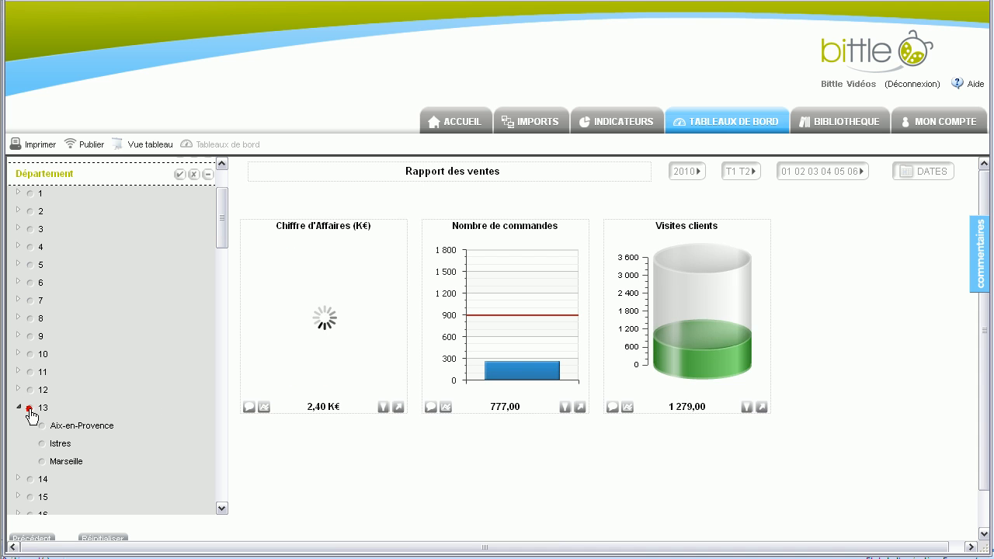
scroll(220, 230, "up", 1)
scroll(220, 230, "up", 1)
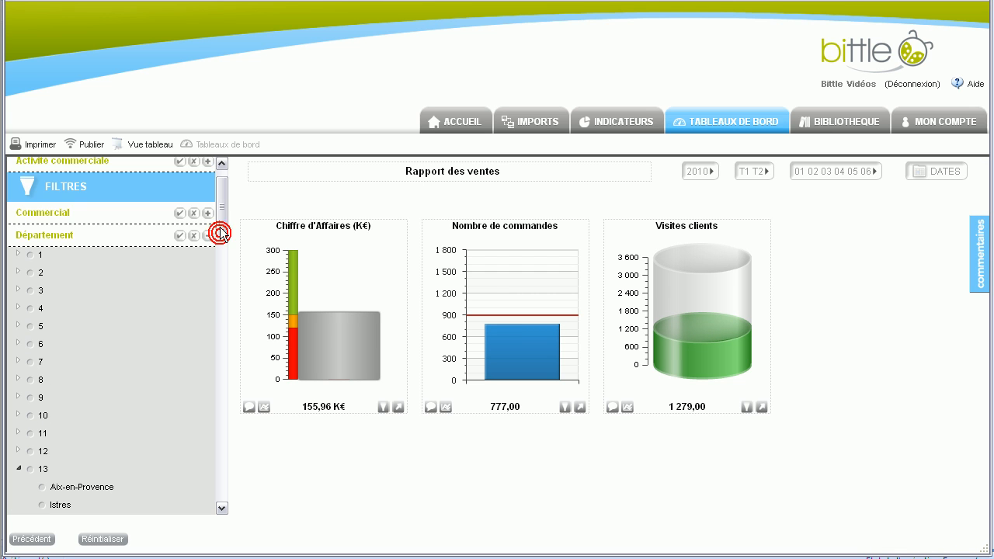
left_click(208, 236)
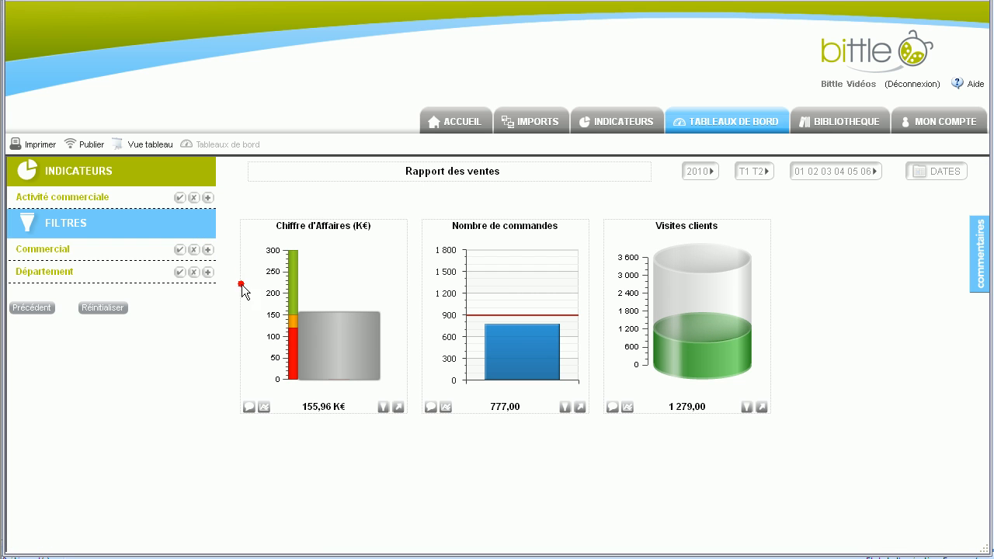
Examine the Chiffre d'Affaires (K€) indicator's monthly table and trend chart, and close the detail view.
left_click(264, 407)
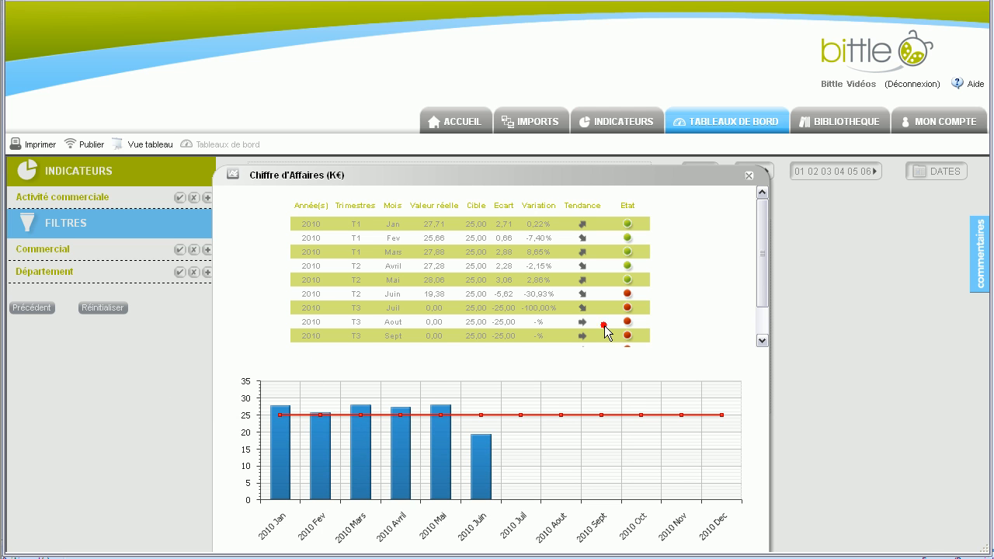
mouse_move(762, 289)
left_mouse_down()
mouse_move(765, 324)
mouse_move(762, 287)
left_mouse_up()
left_click(749, 177)
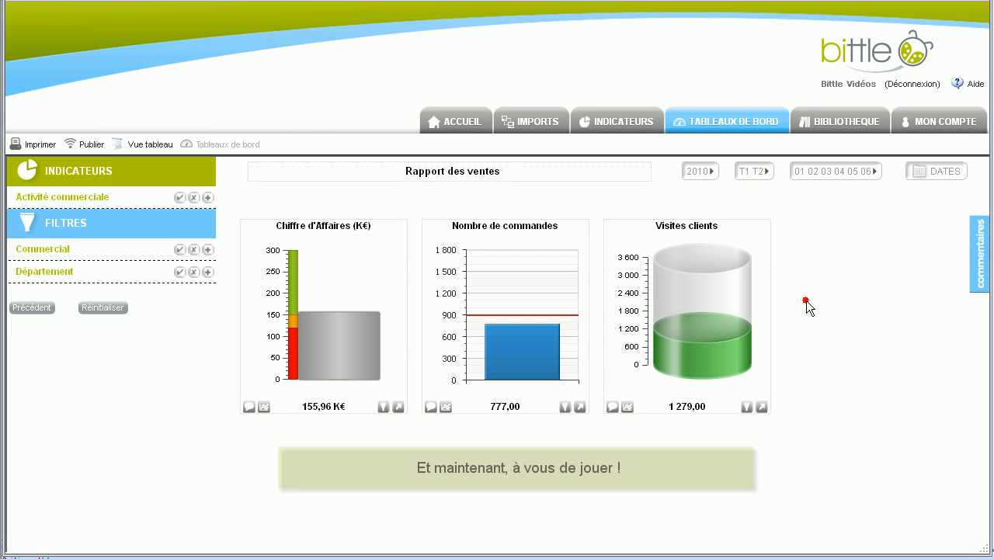